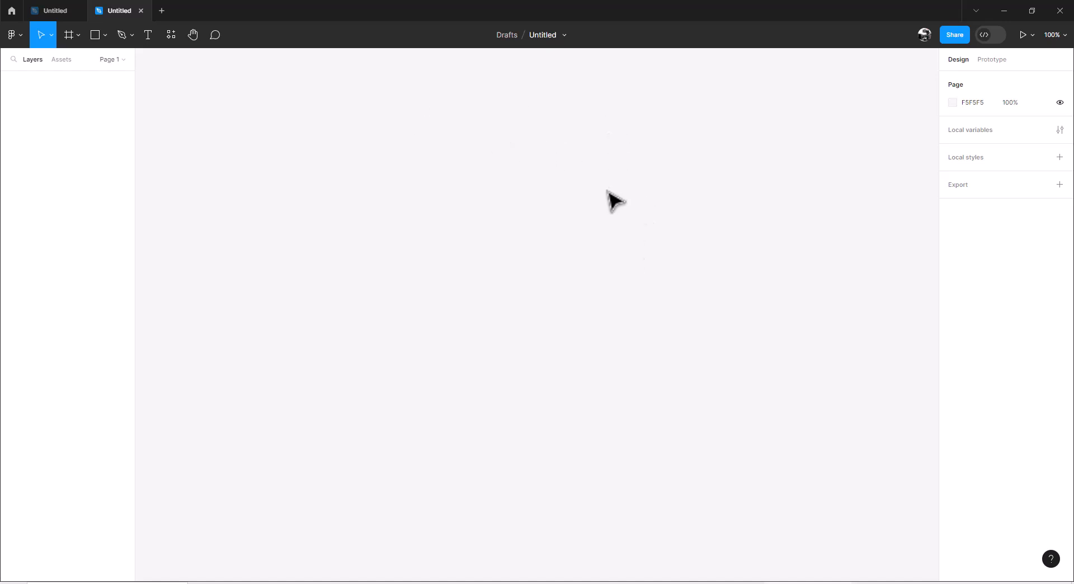
Step: Rename the untitled design file as Figma_HTML_CSS
left_click(542, 35)
type("DF")
type("gma_HTML_")
type("CSS")
key("Return")
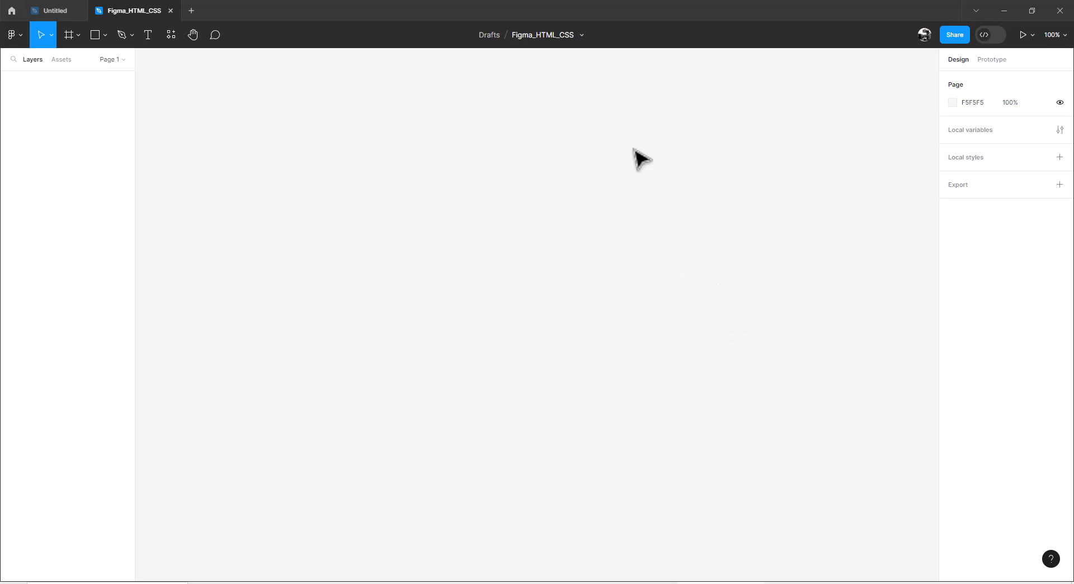
Step: Add a frame to the canvas using the 1440 × 1024 Desktop preset
left_click(68, 36)
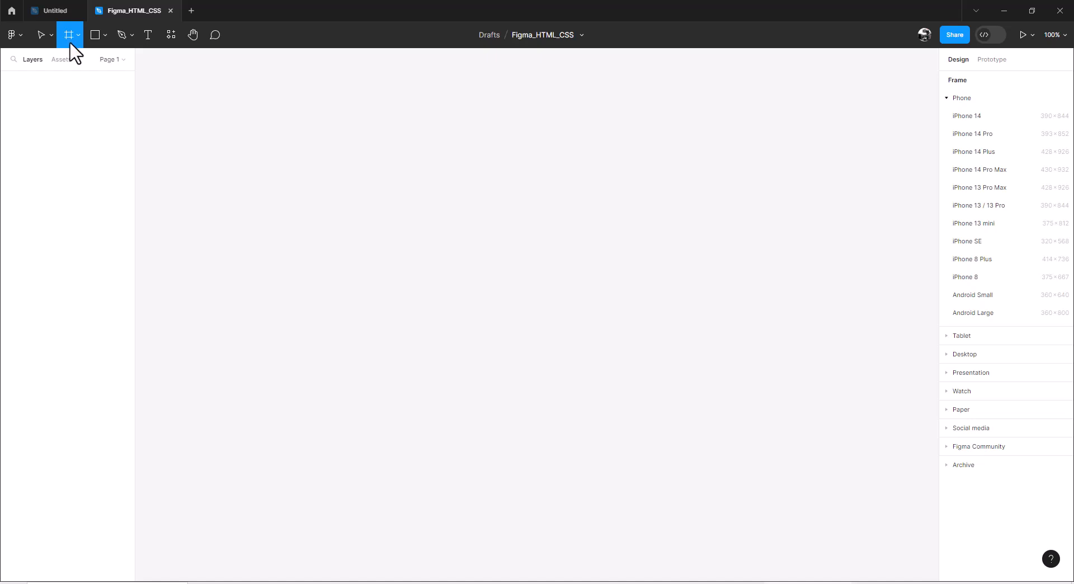
left_click(951, 356)
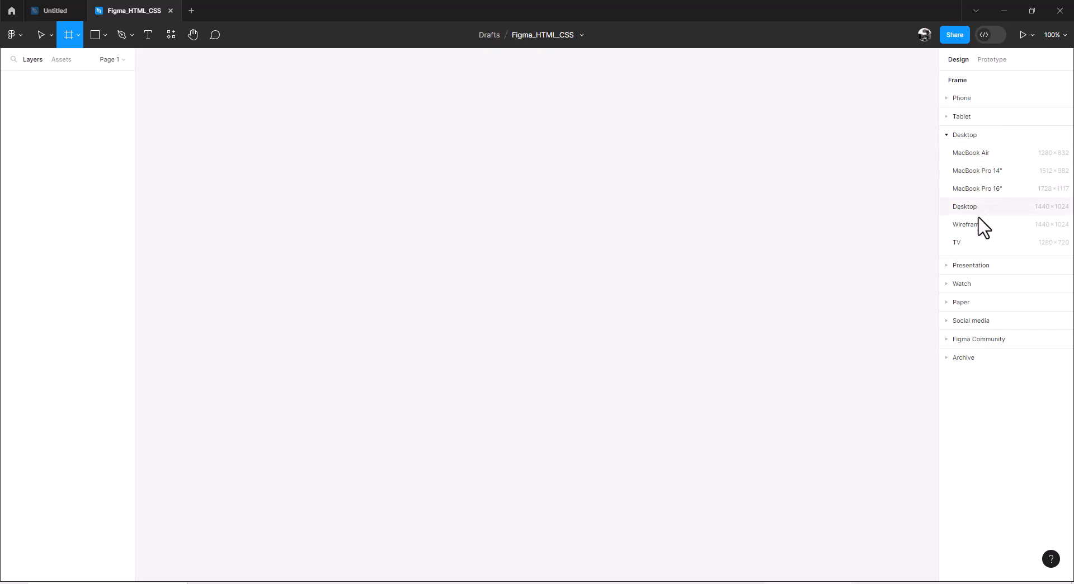
left_click(966, 212)
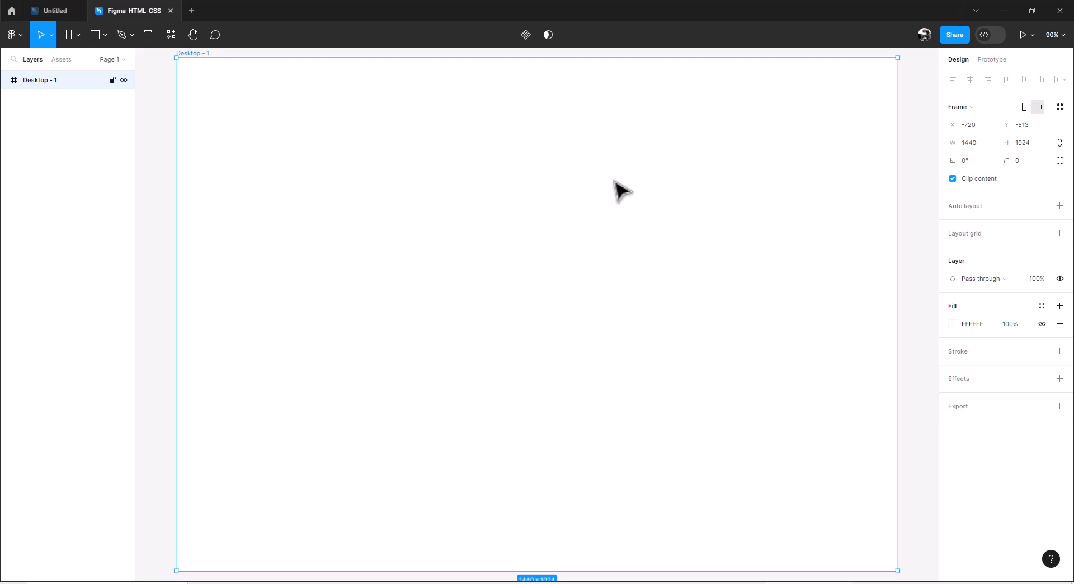
Step: Rename the new desktop frame as prototype
double_click(43, 81)
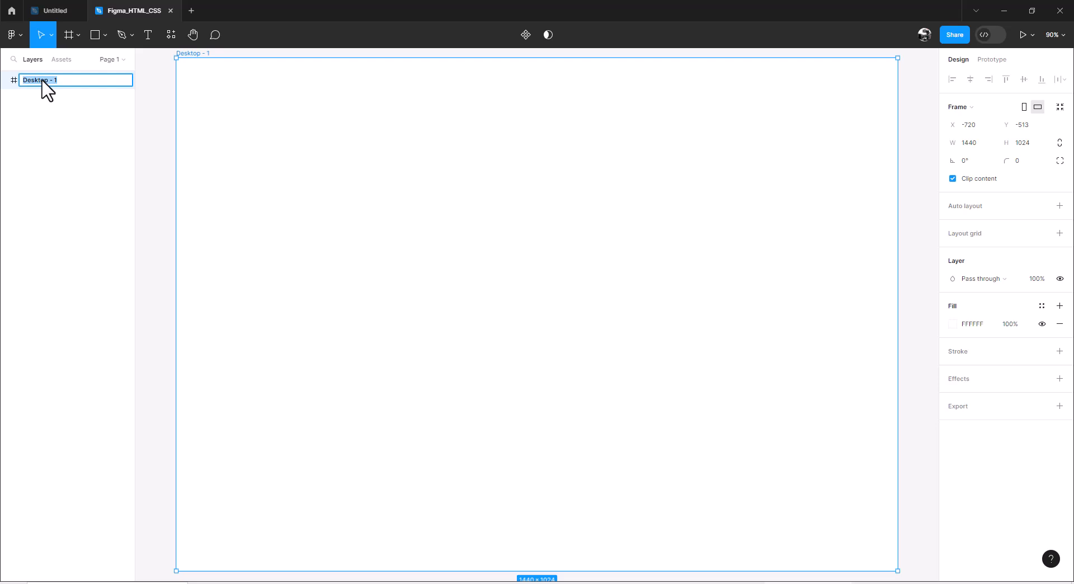
type("protot")
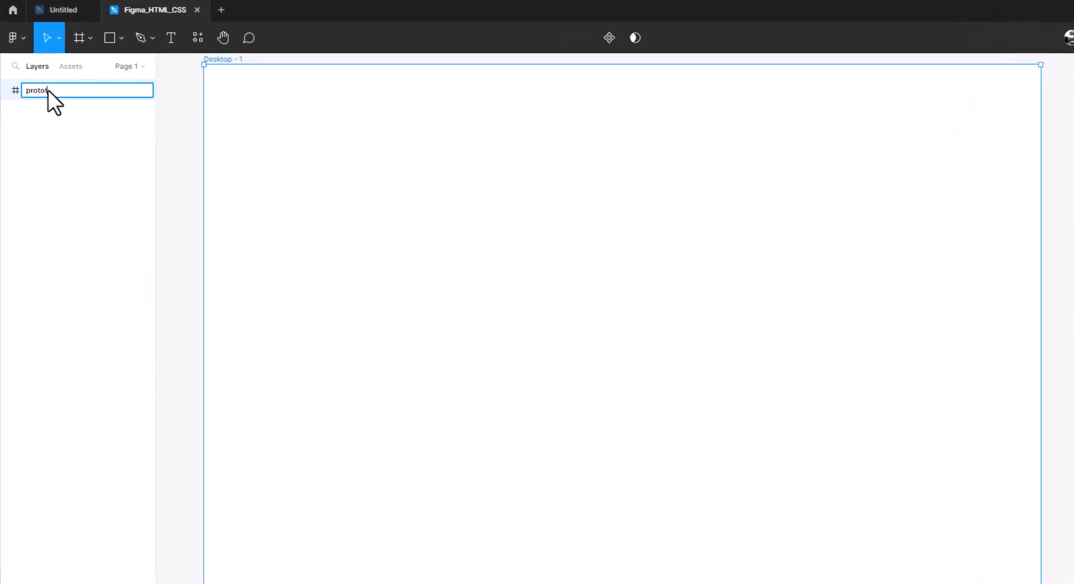
type("ype")
key("Return")
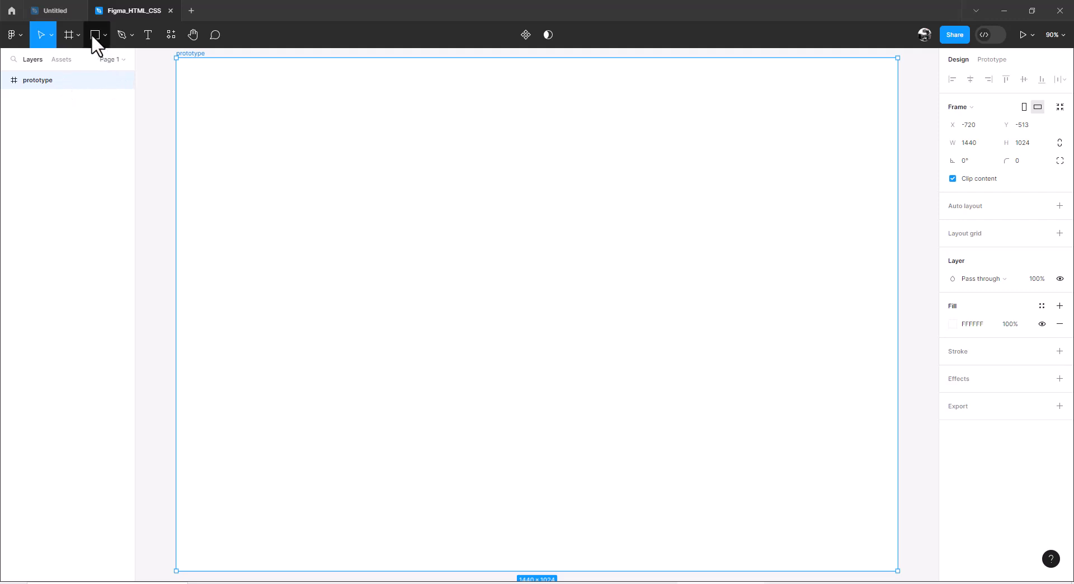
Step: Draw a nested frame about 1440 × 80 across the upper edge of the prototype frame and name it topnav
left_click(68, 34)
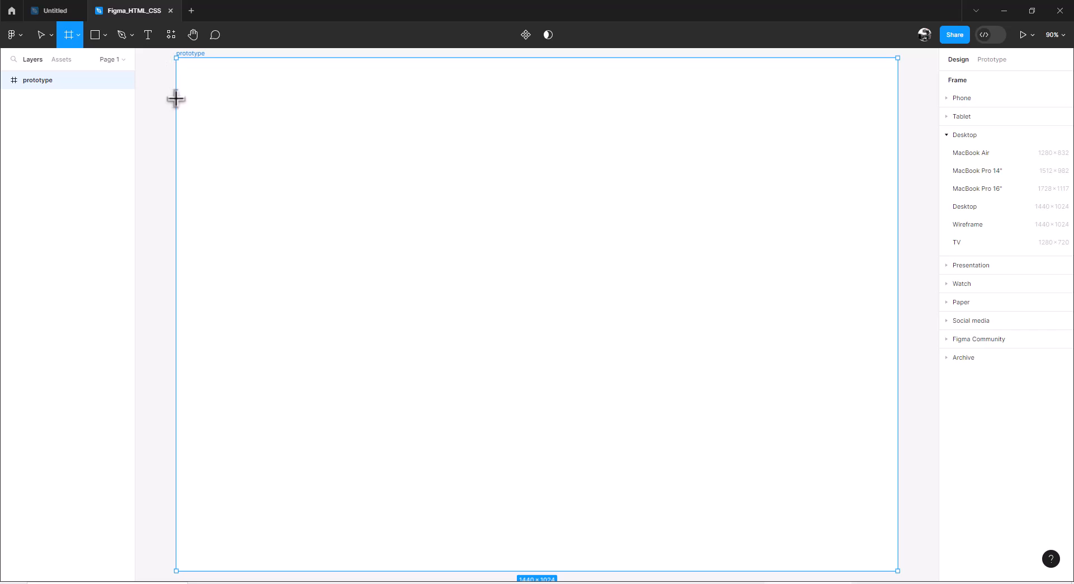
left_click_drag(176, 99, 899, 213)
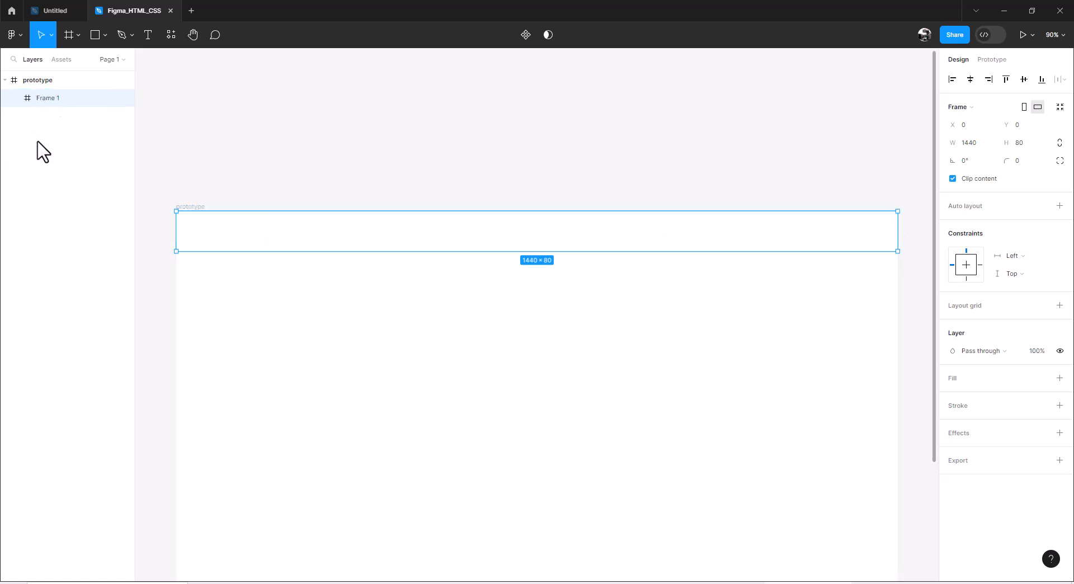
double_click(45, 98)
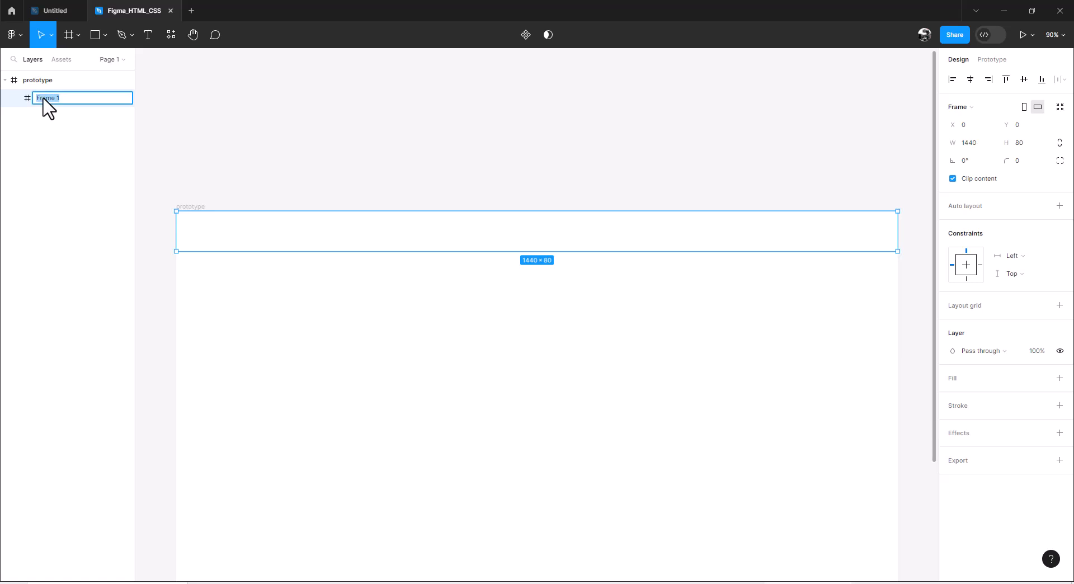
type("topnav")
key("Return")
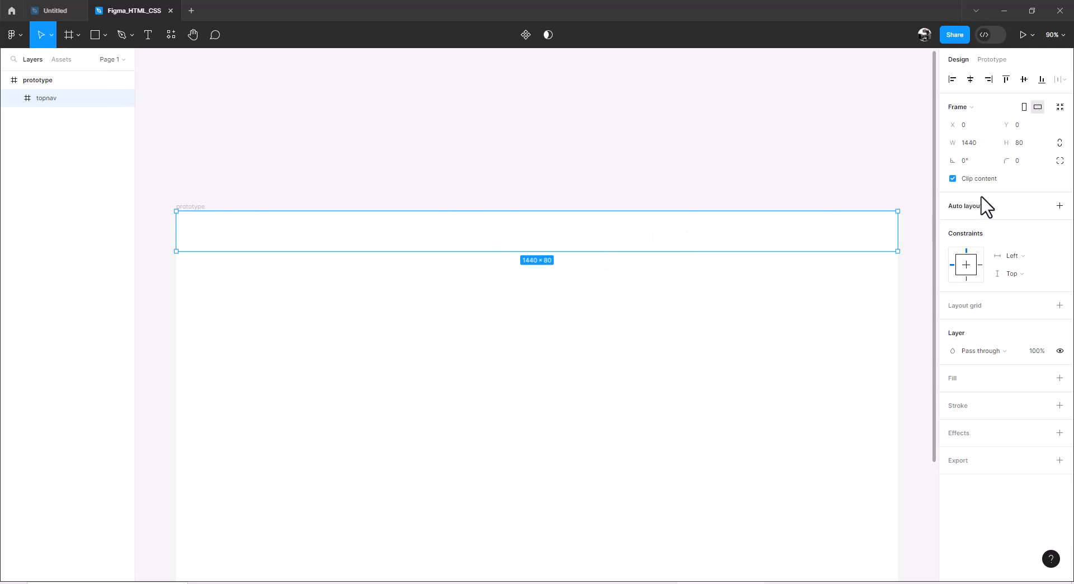
Step: Set the topnav frame's height to 75 and give it a red FF0000 fill
left_click(1023, 146)
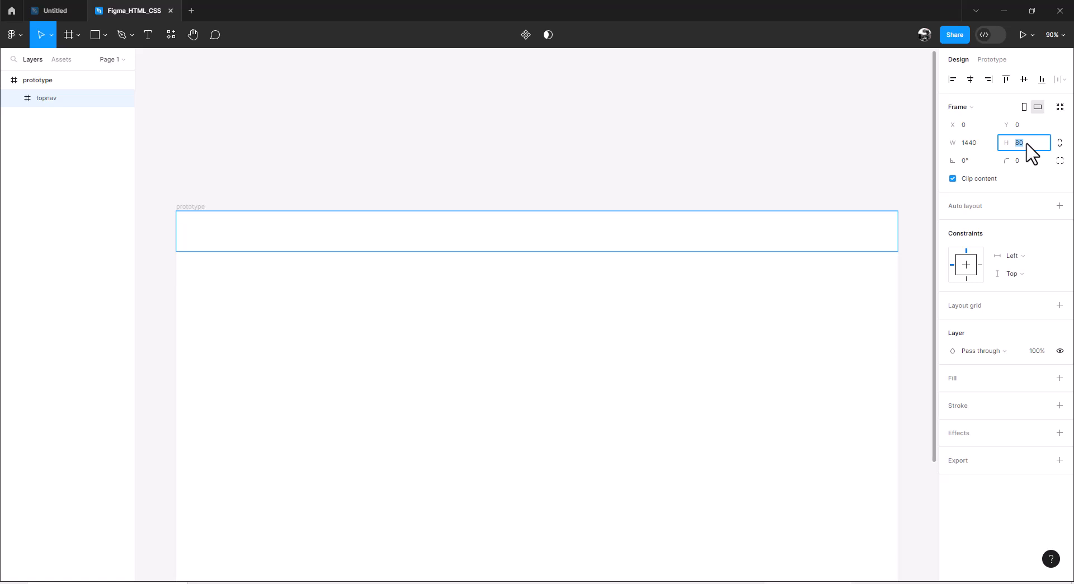
key("Return")
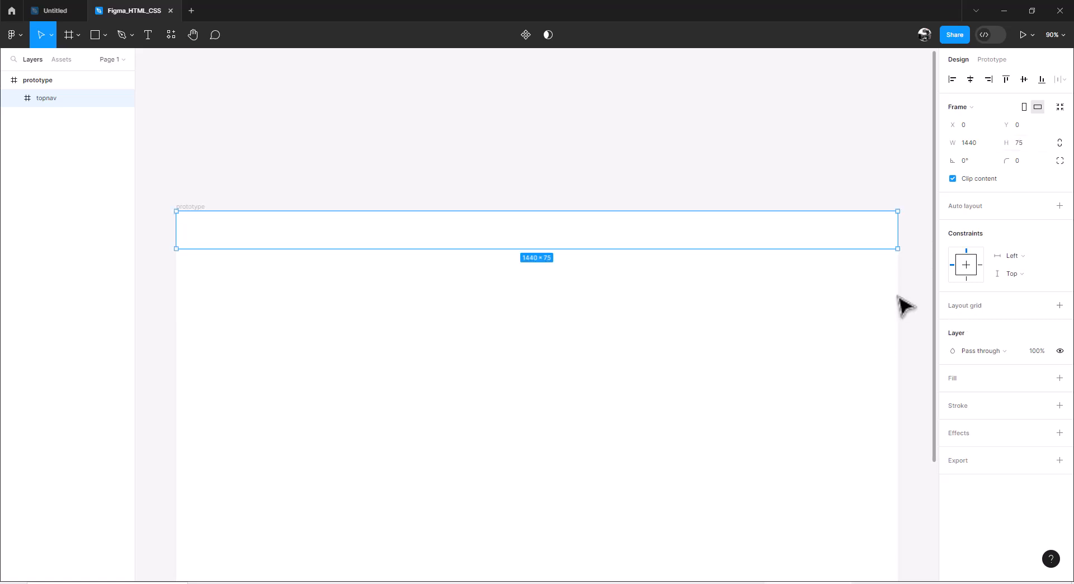
left_click_drag(934, 263, 939, 359)
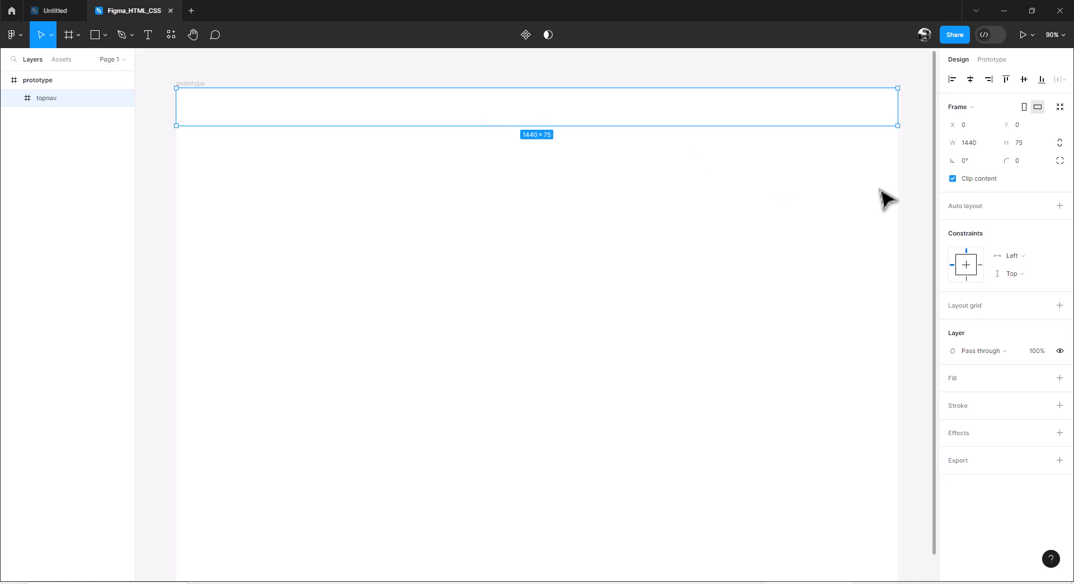
left_click(953, 382)
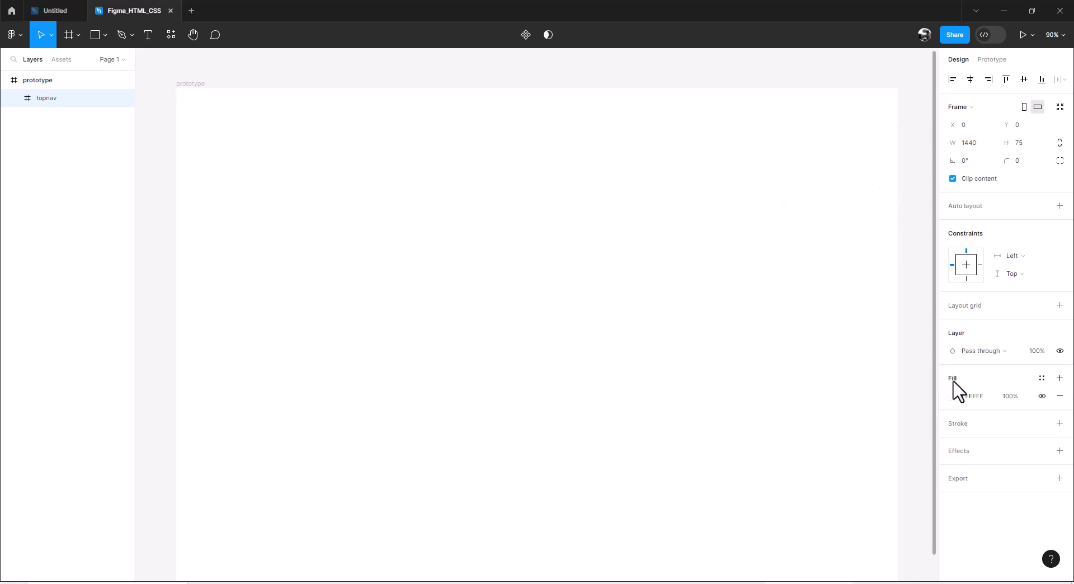
left_click(954, 397)
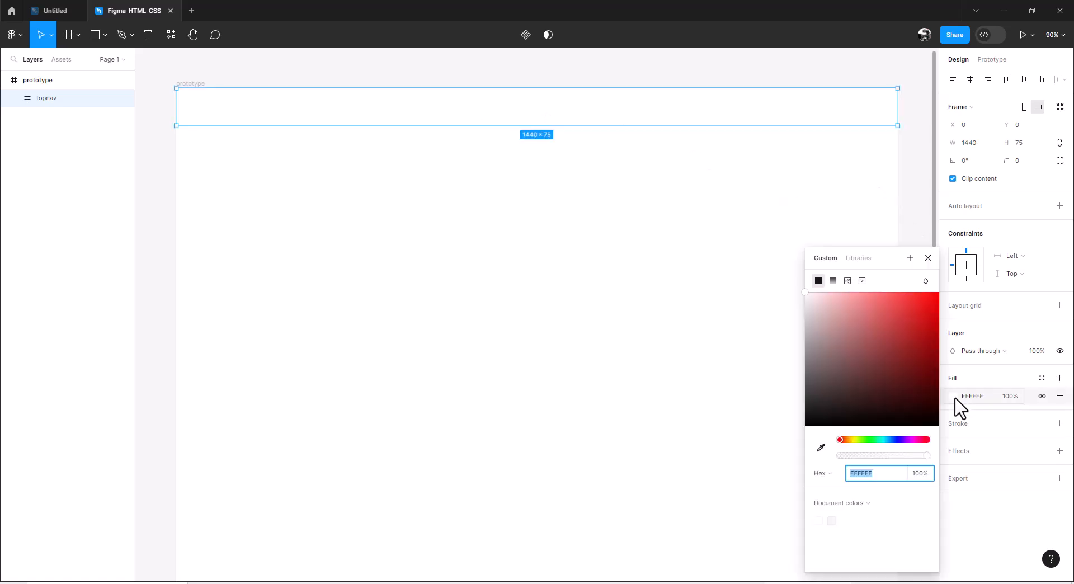
left_click_drag(924, 333, 948, 300)
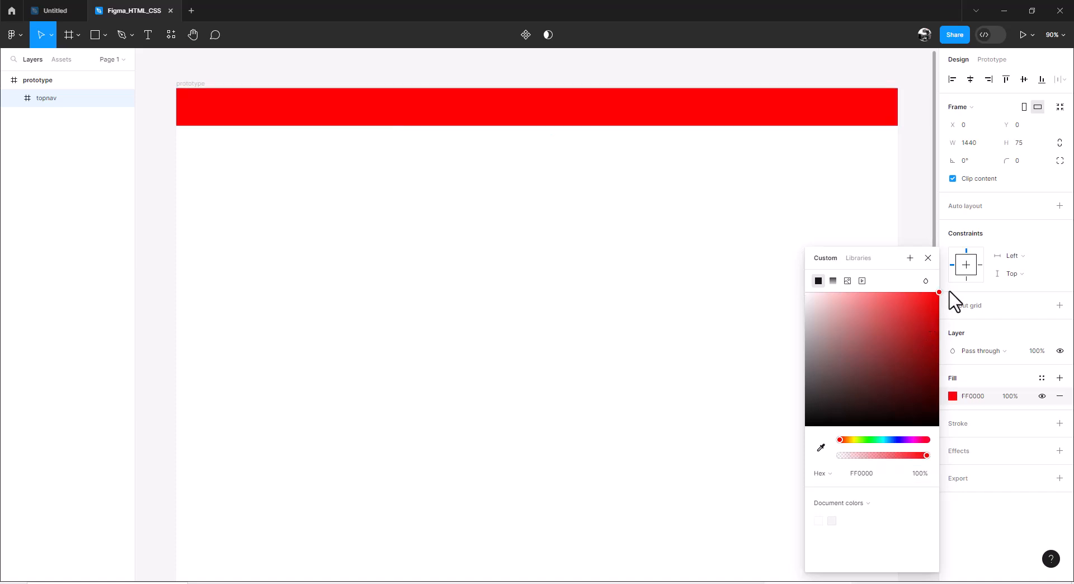
left_click(923, 221)
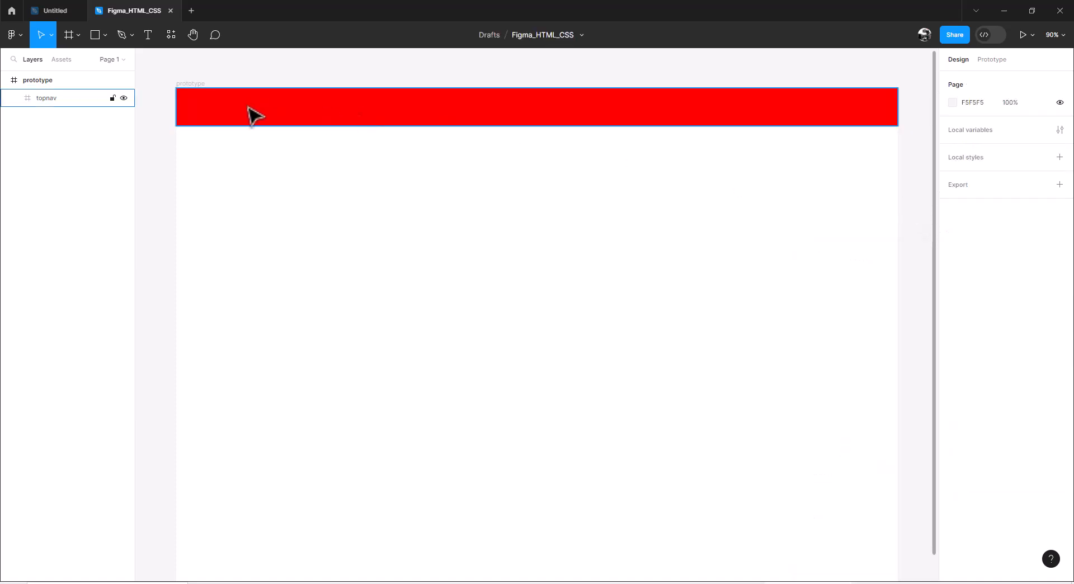
Step: Add the text "Promo Jubilee ID" inside the red topnav frame
left_click(148, 35)
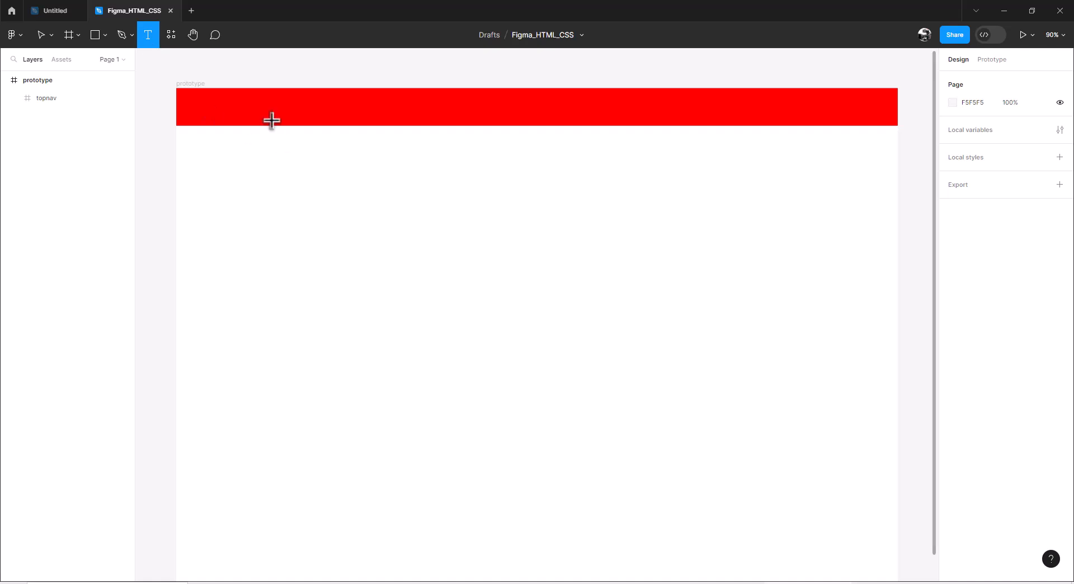
left_click(254, 107)
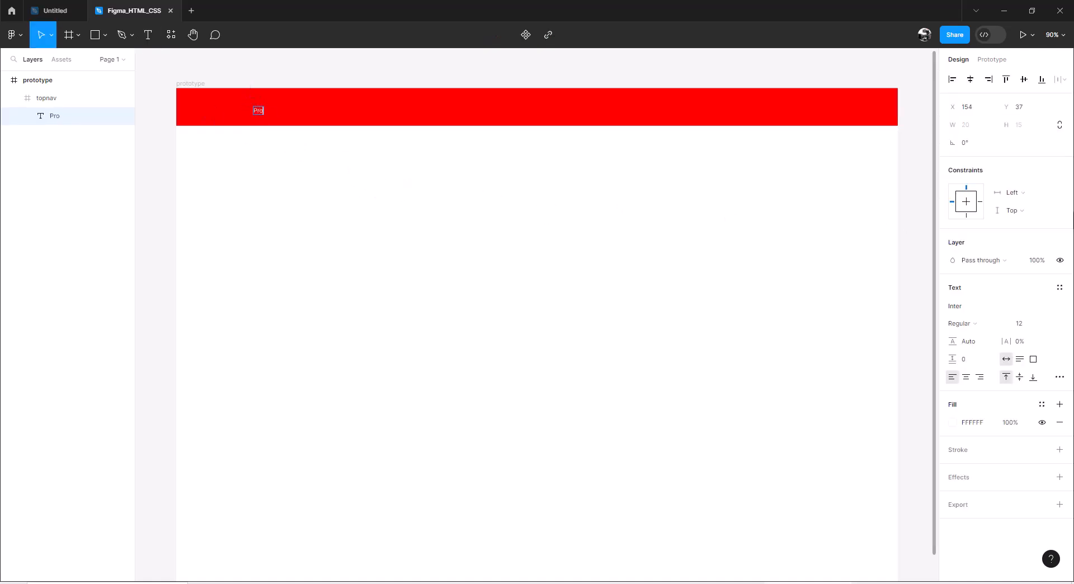
type("Promo Jubilee ID")
key("Escape")
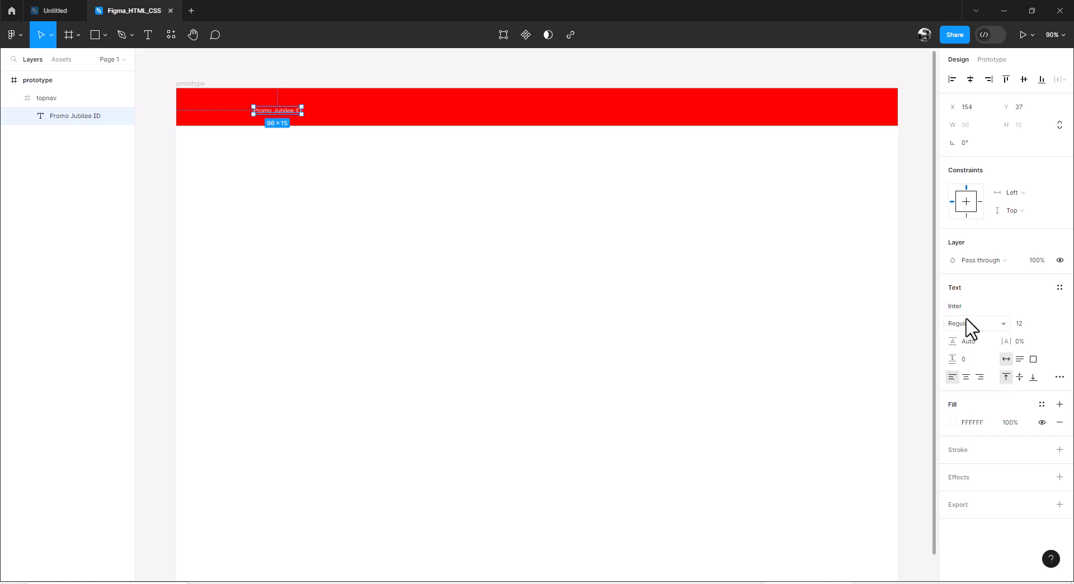
Step: Change the font of the "Promo Jubilee ID" text to Verdana
left_click(987, 307)
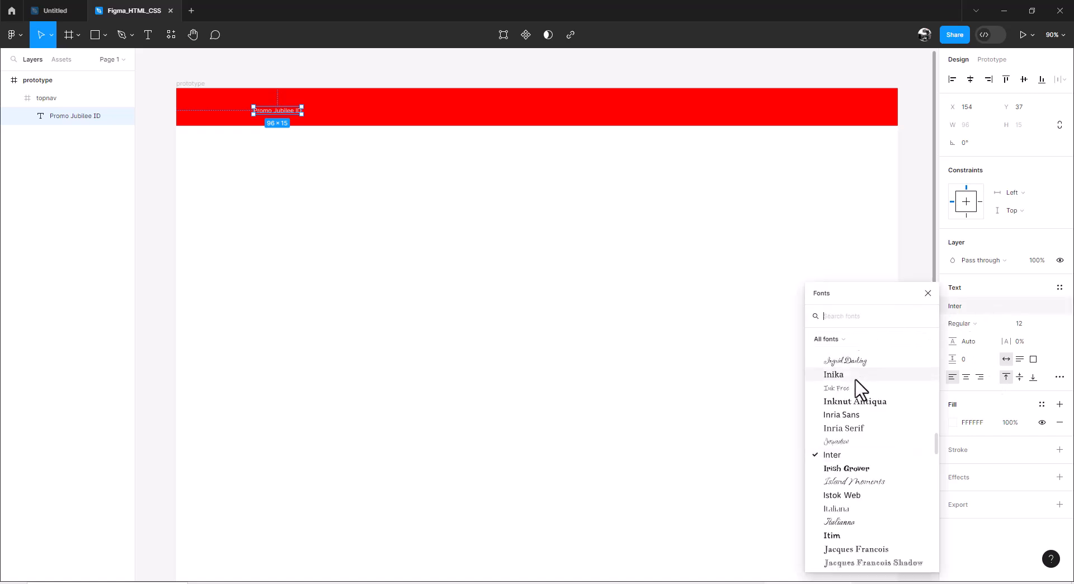
scroll(861, 428, "down", 8)
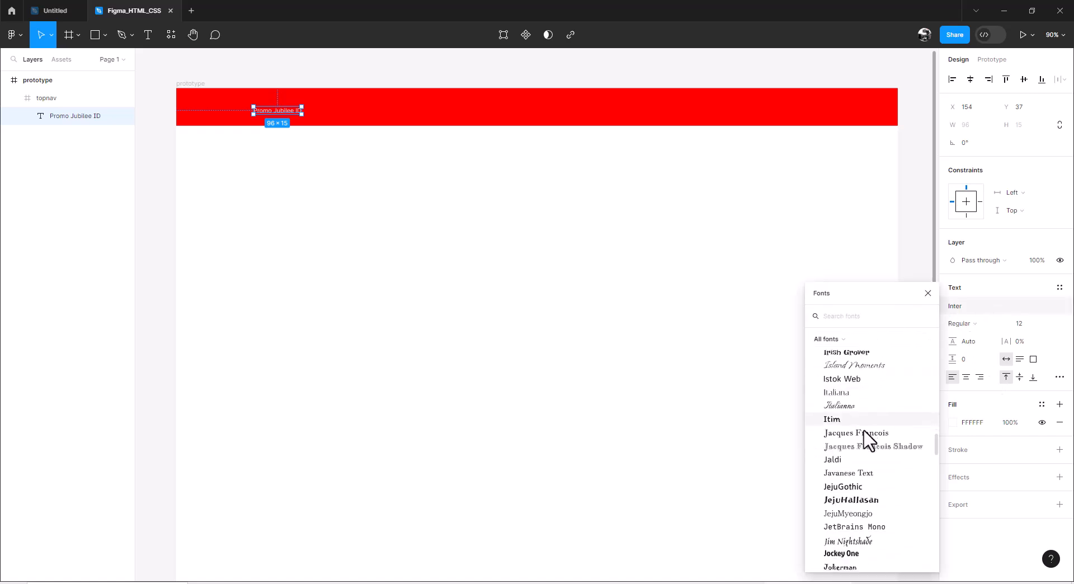
scroll(869, 441, "down", 5)
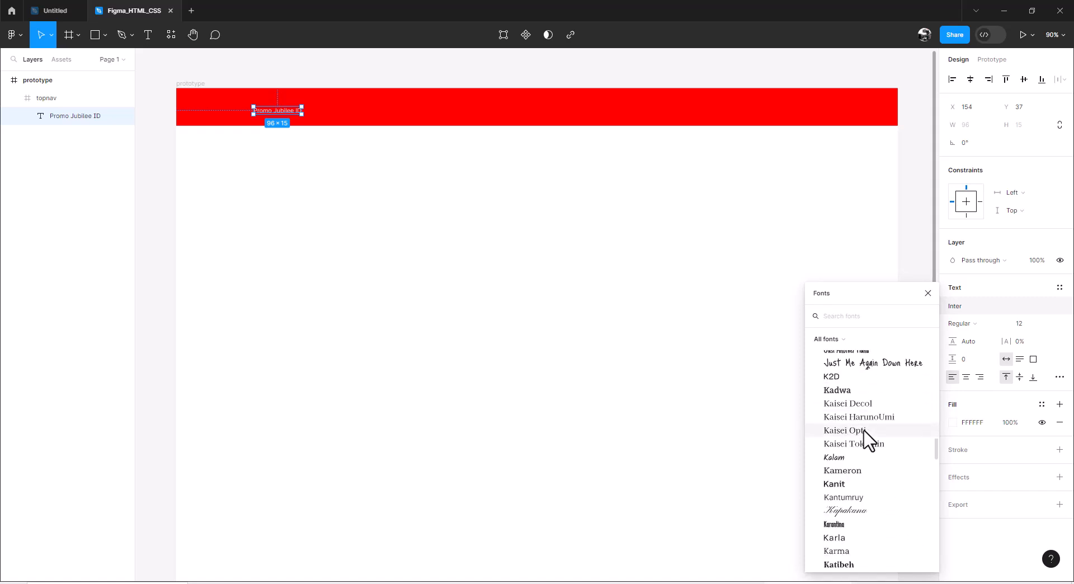
scroll(868, 440, "down", 10)
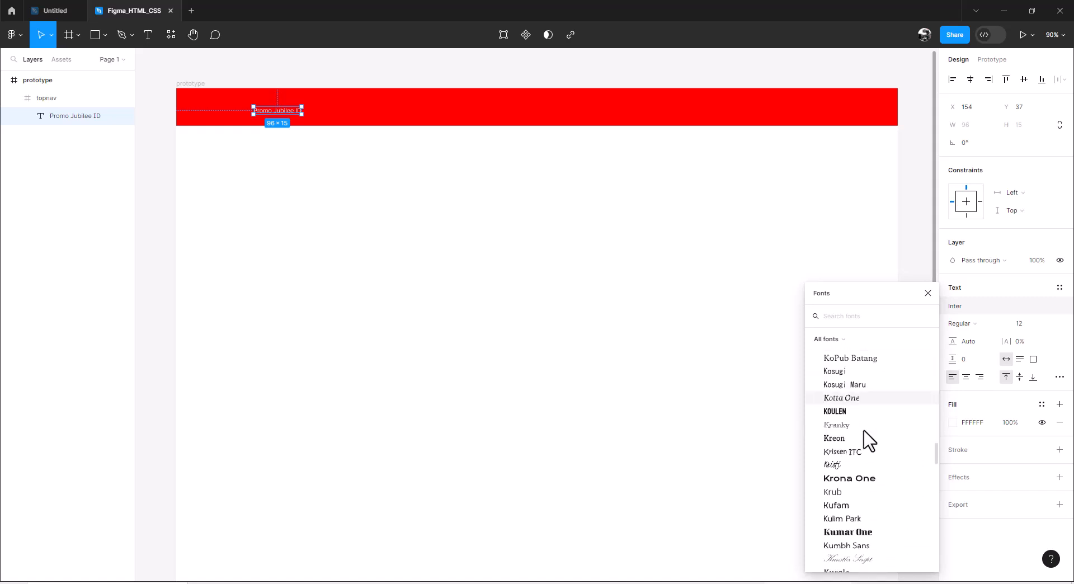
scroll(869, 440, "down", 10)
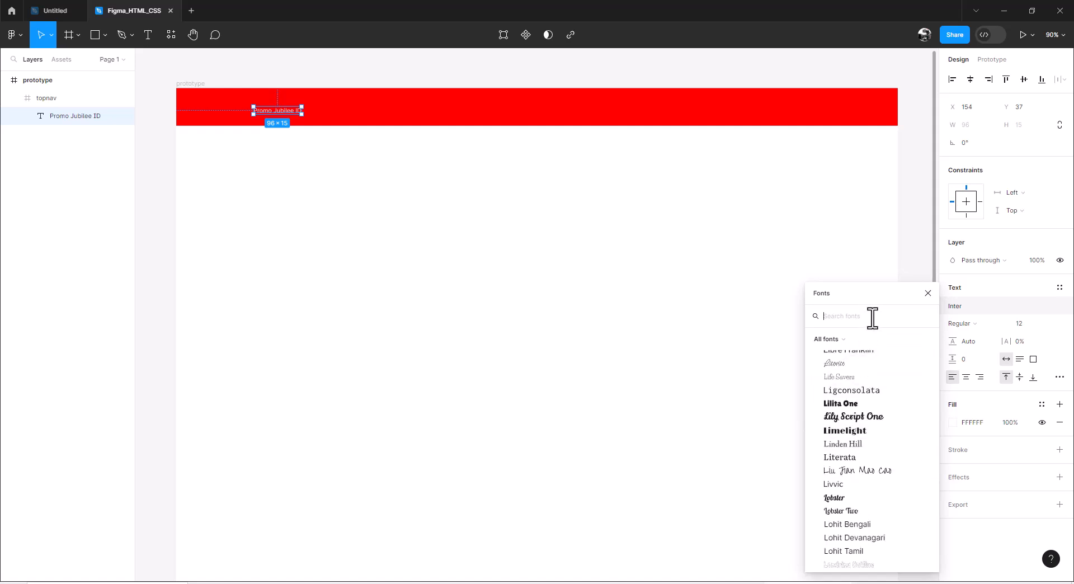
type("ver")
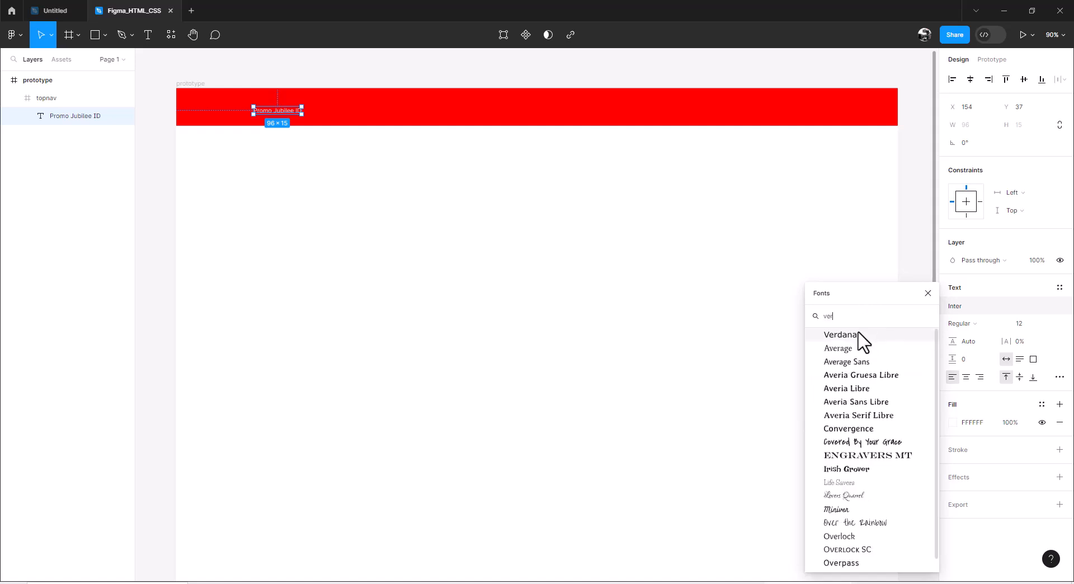
left_click(856, 336)
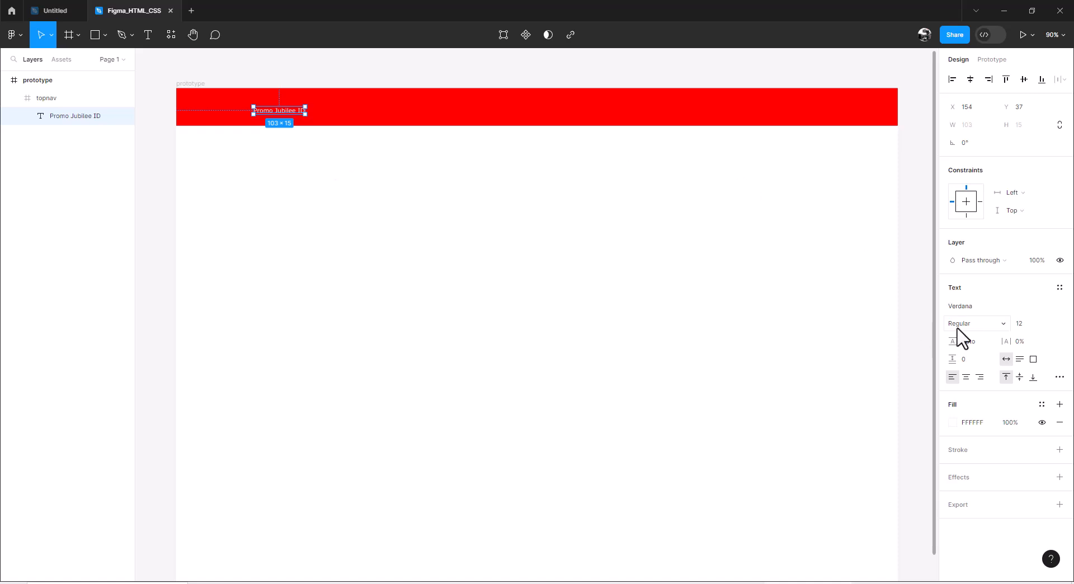
Step: Set the "Promo Jubilee ID" text to size 60 and Bold weight
left_click(1048, 323)
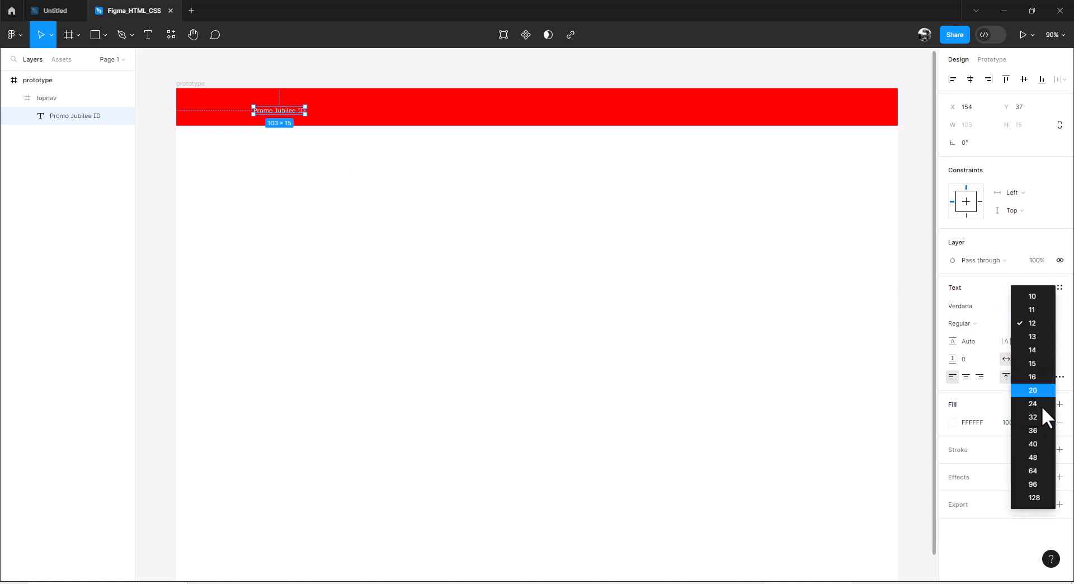
left_click(1033, 470)
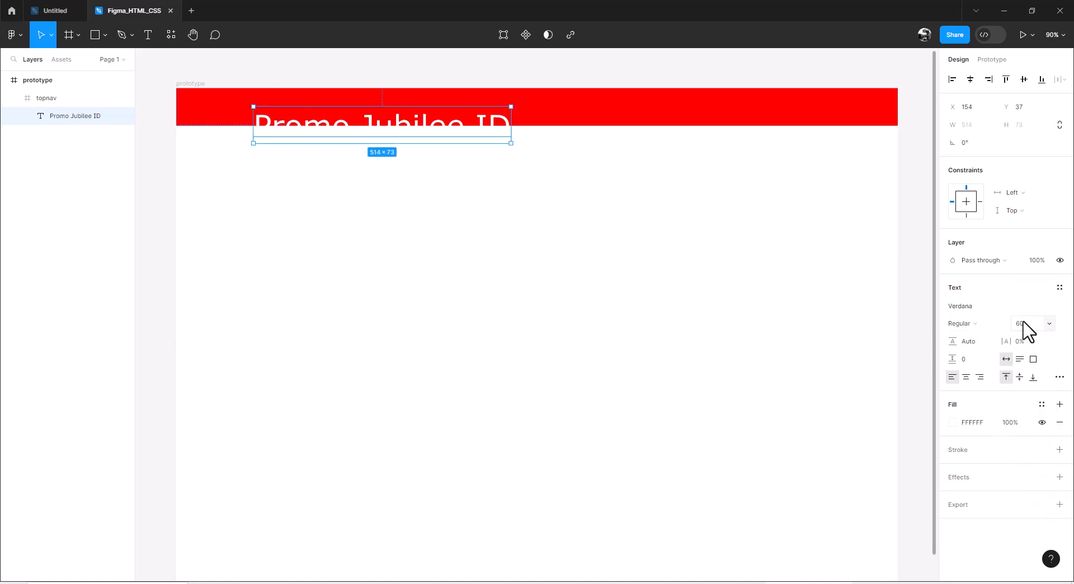
left_click(979, 323)
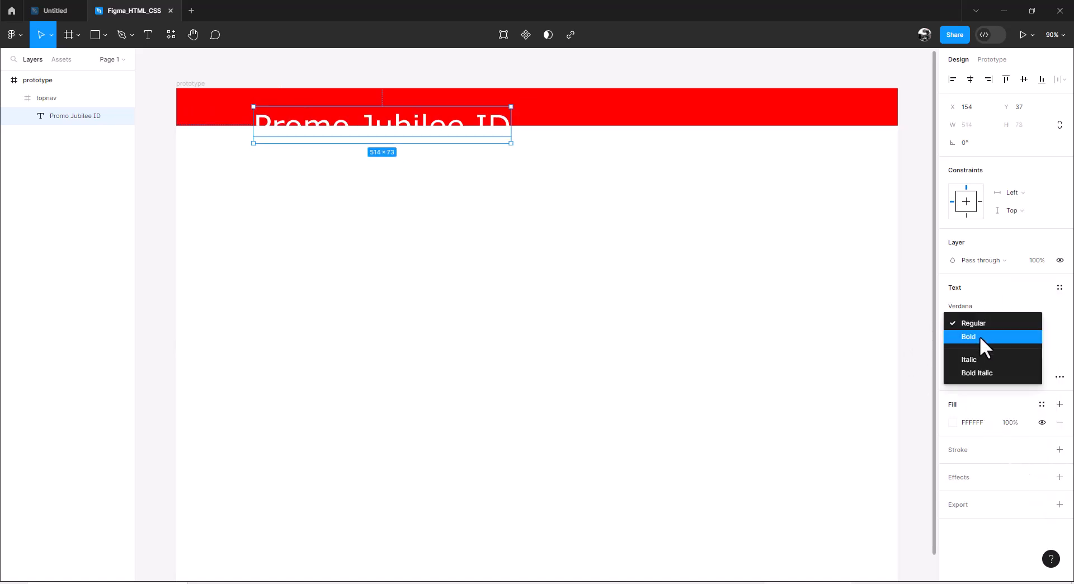
left_click(977, 336)
Step: Move the "Promo Jubilee ID" text up into the red bar, to about X 212, Y 0
left_click_drag(390, 132, 419, 110)
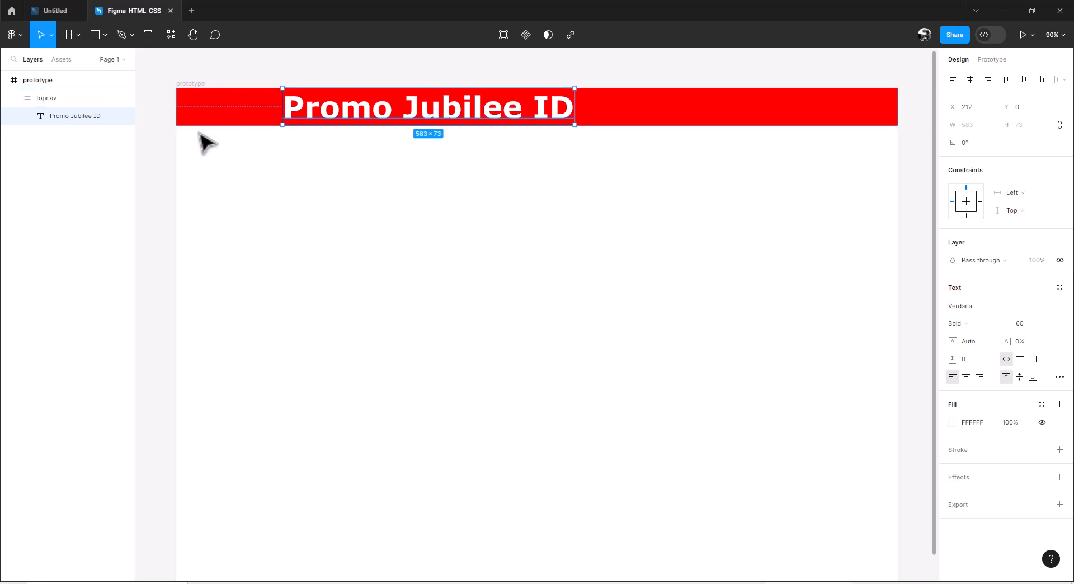
left_click(159, 110)
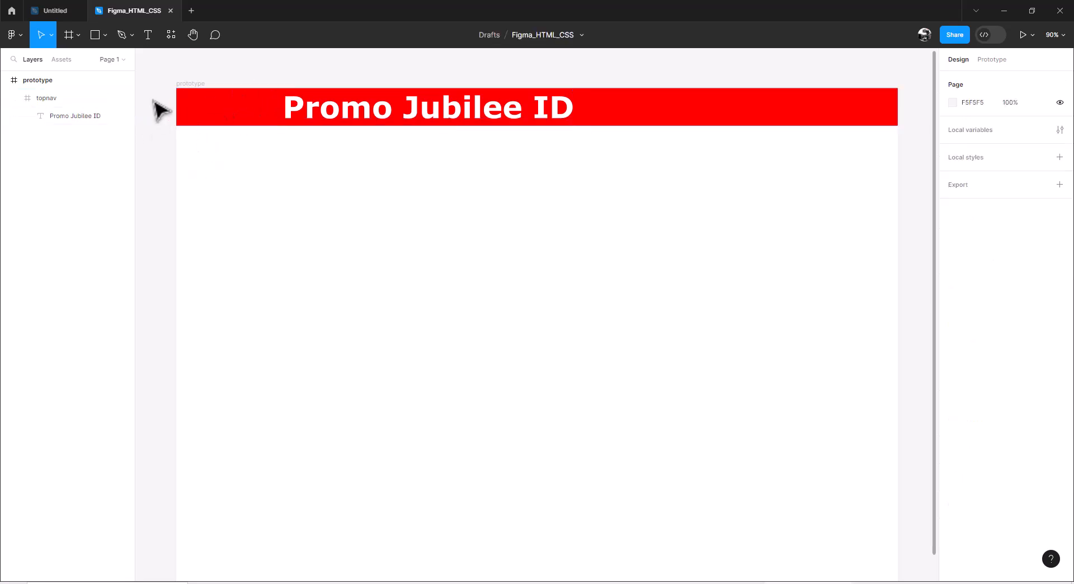
Step: Place the image logo.jpeg inside the topnav frame, at the left end of the red bar
left_click(189, 110)
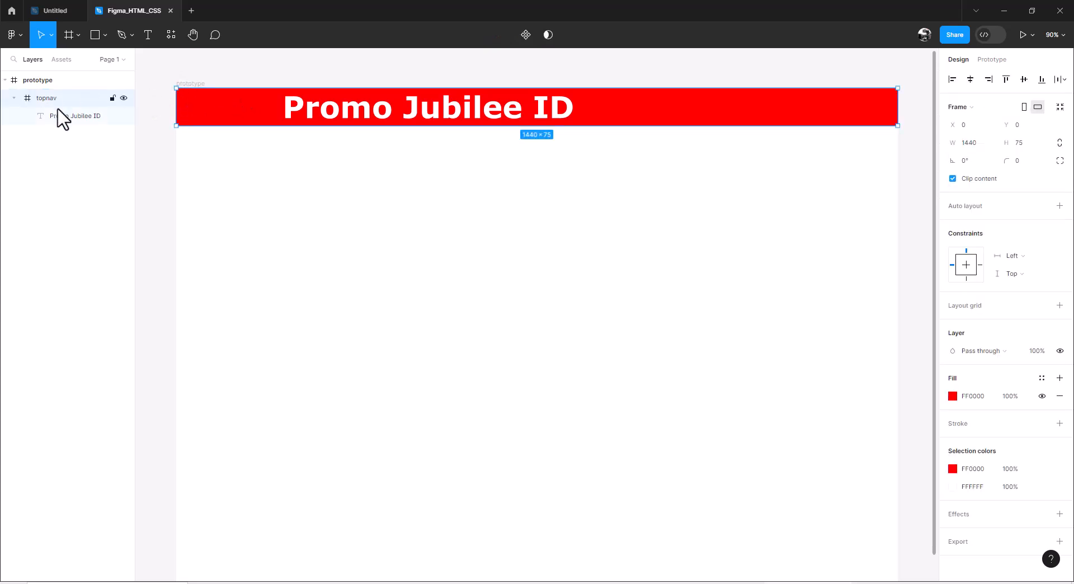
left_click(104, 35)
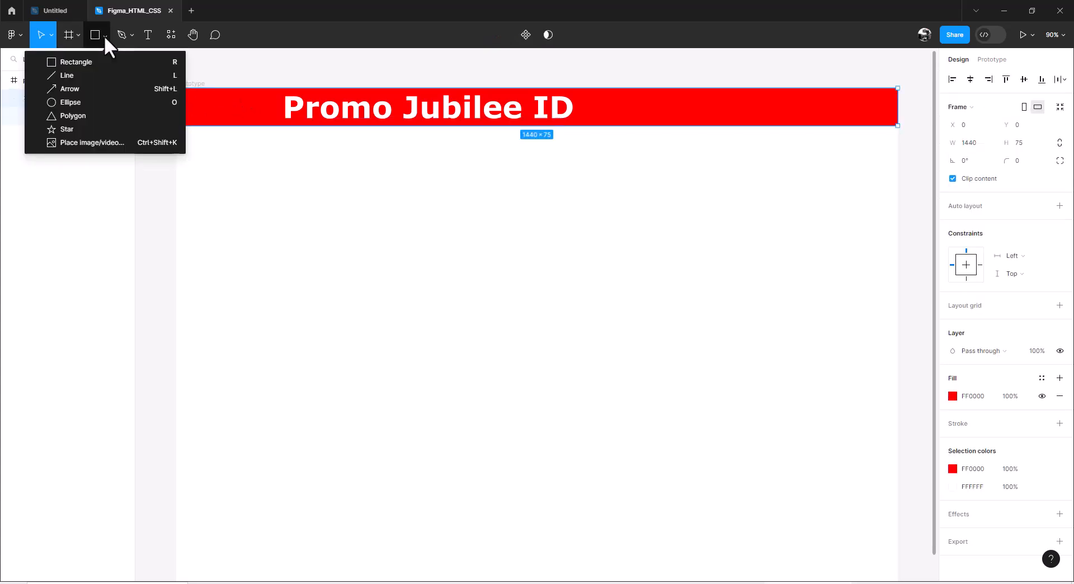
left_click(99, 142)
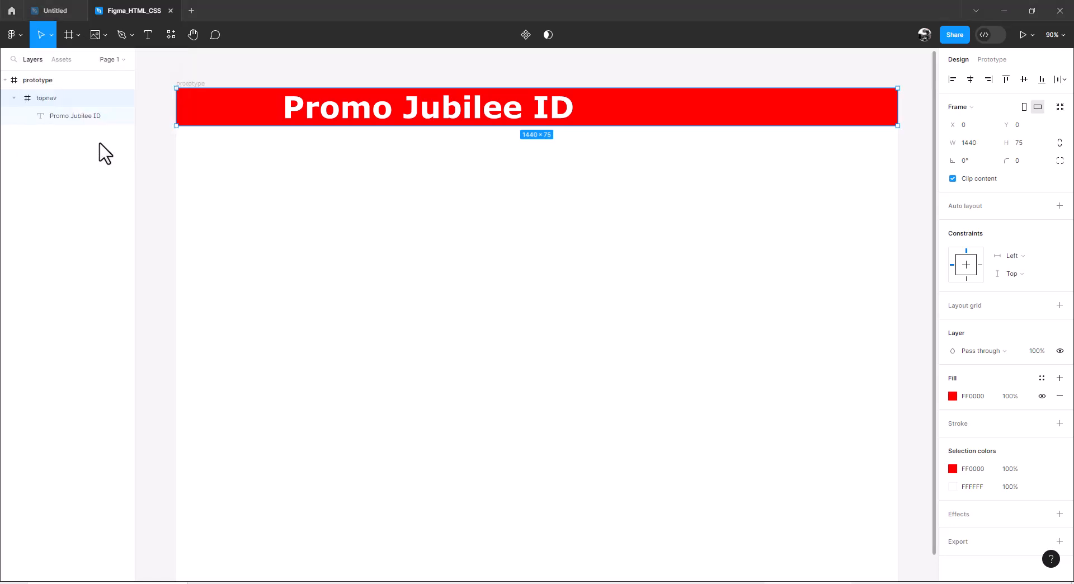
left_click(242, 112)
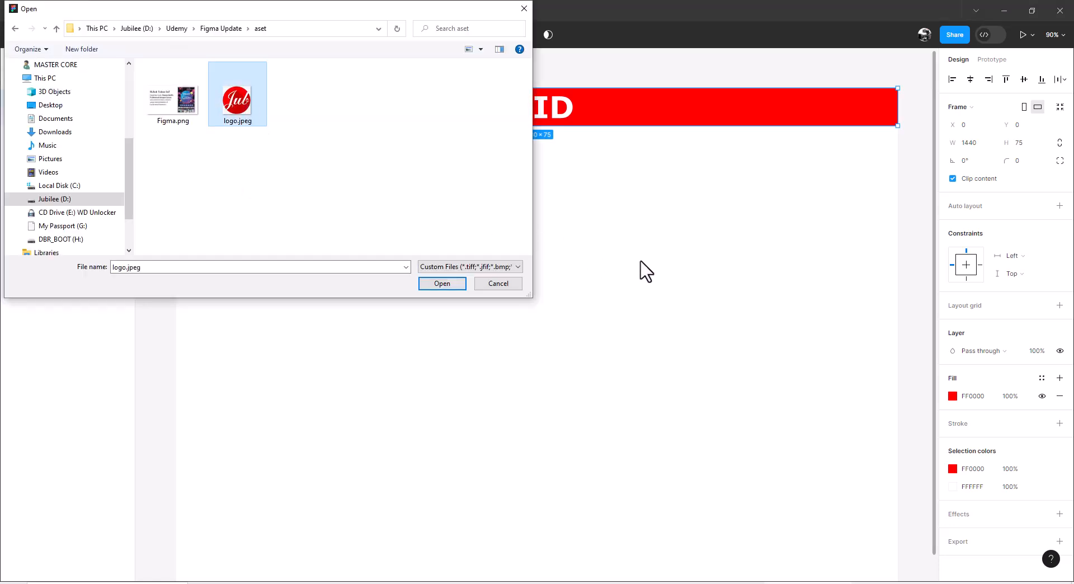
left_click(445, 284)
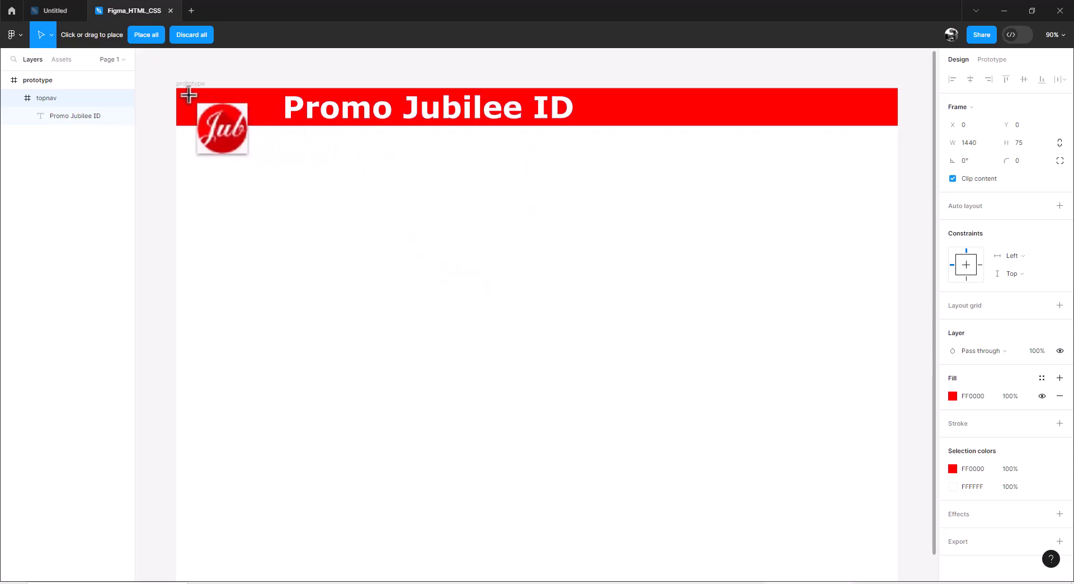
left_click(178, 83)
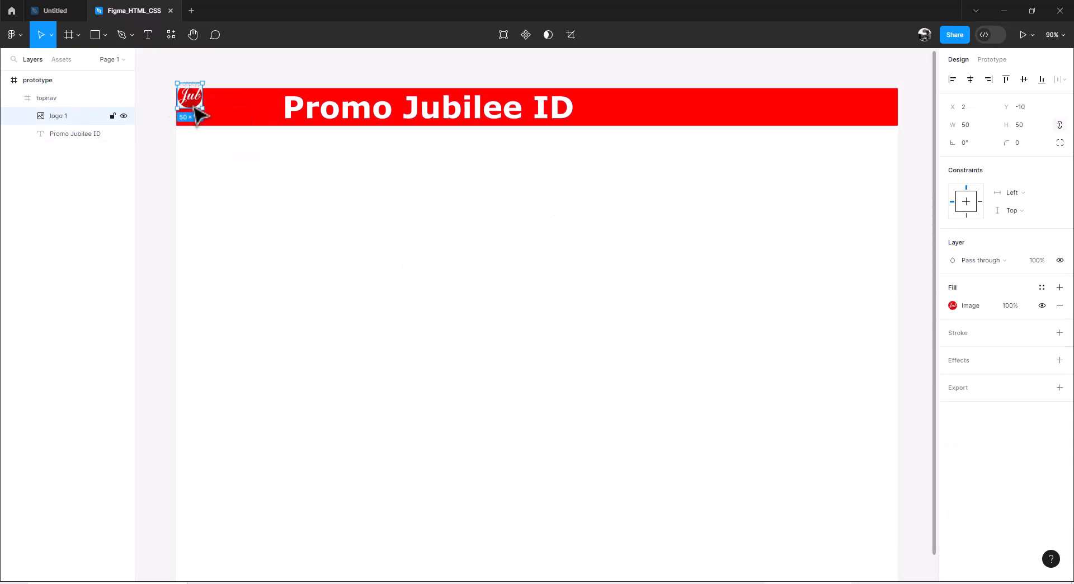
Step: Enlarge the logo image to about 72 × 73 and fit it within the red bar at about X 9
left_click_drag(196, 108, 221, 127)
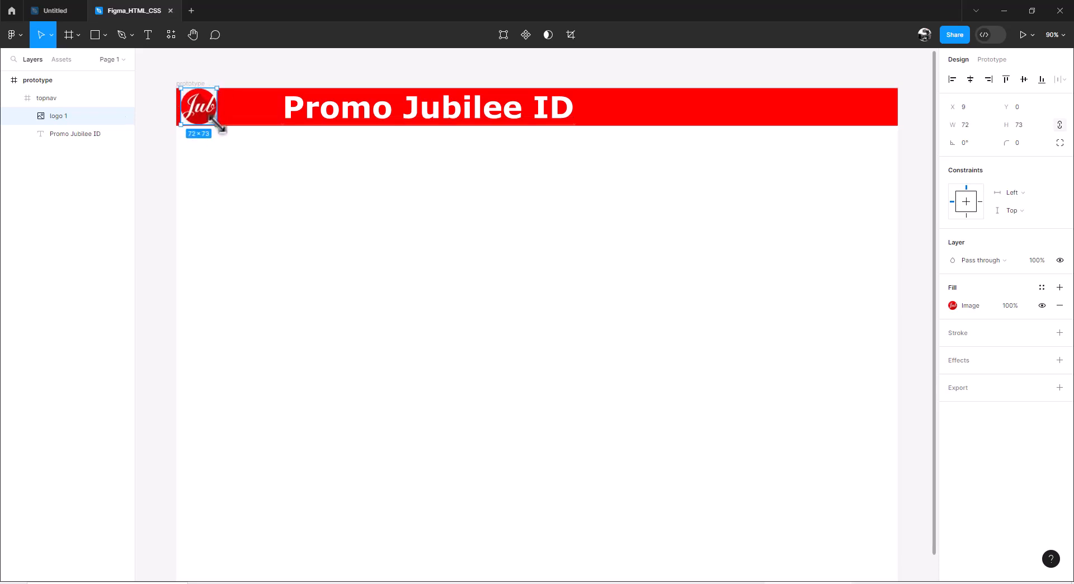
left_click(161, 164)
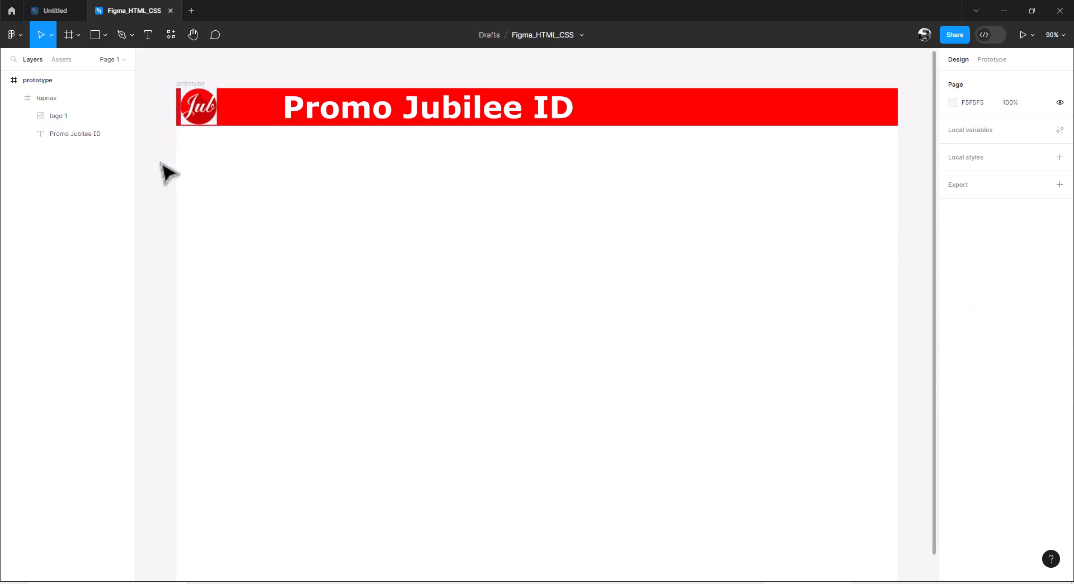
left_click(230, 120)
left_click(144, 165)
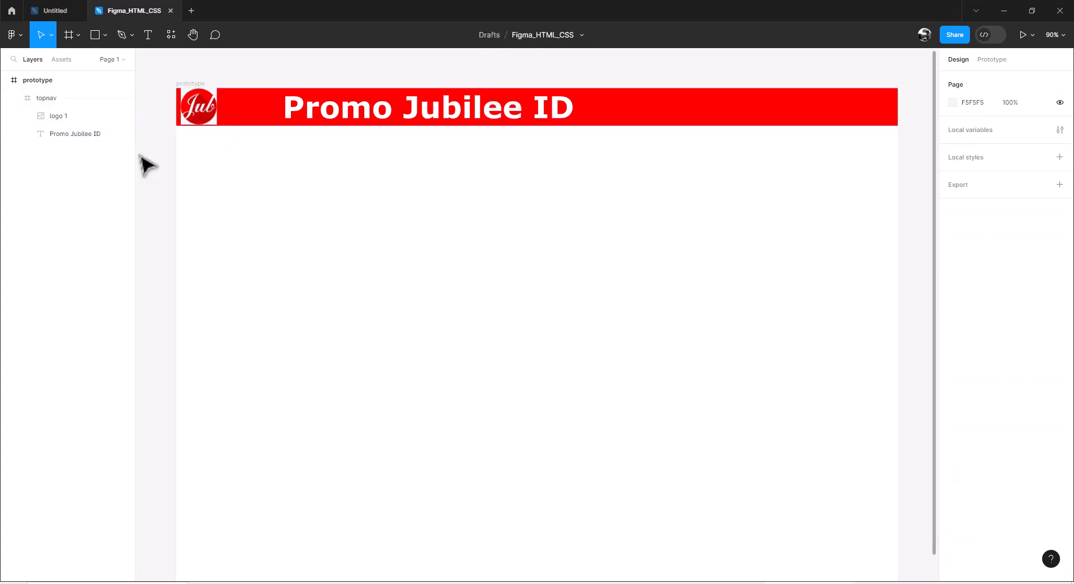
Step: Rename the logo image layer as logo
left_click(199, 107)
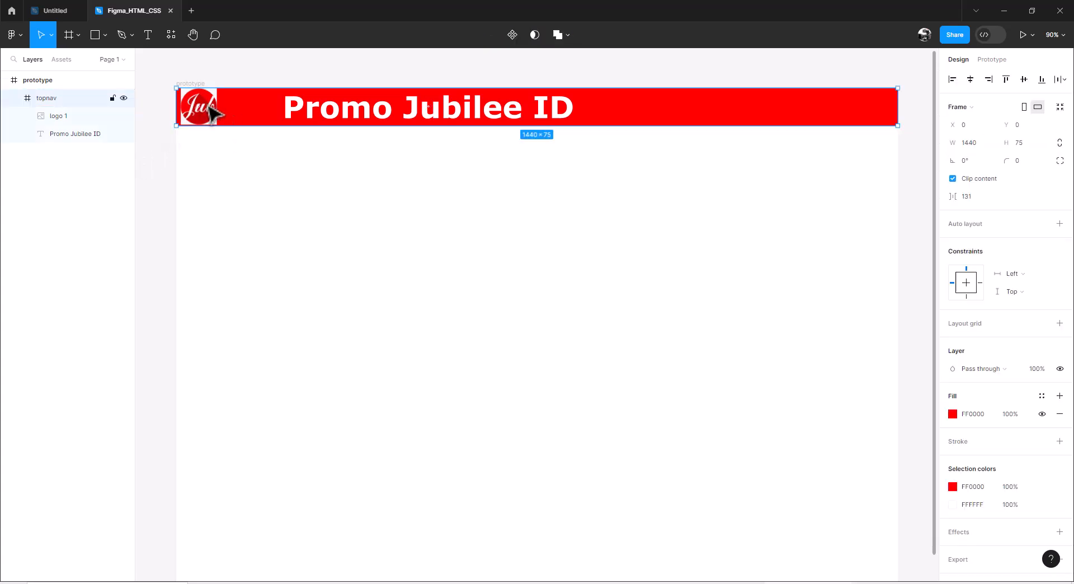
left_click(67, 119)
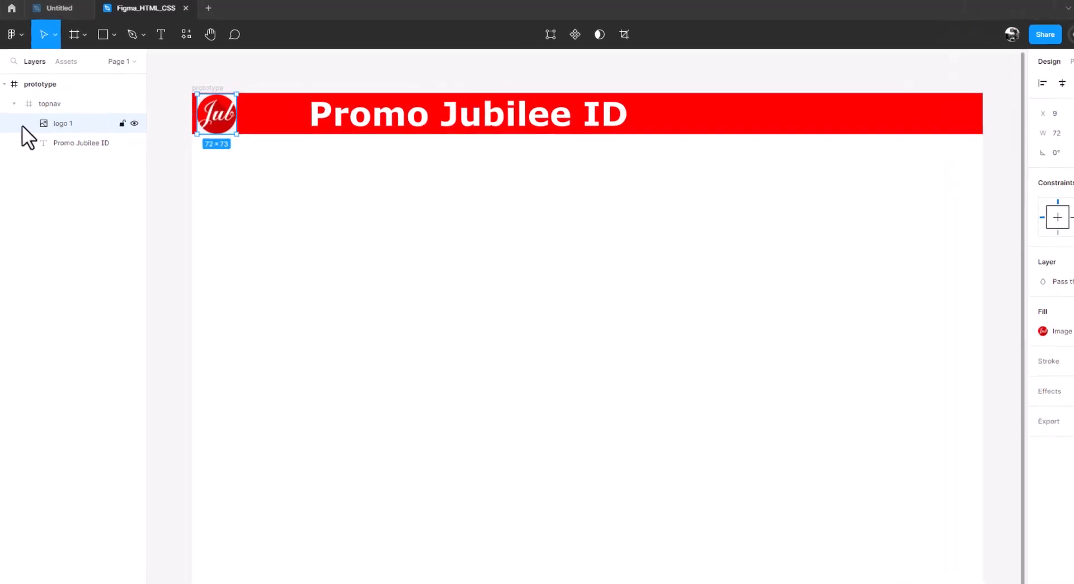
double_click(62, 133)
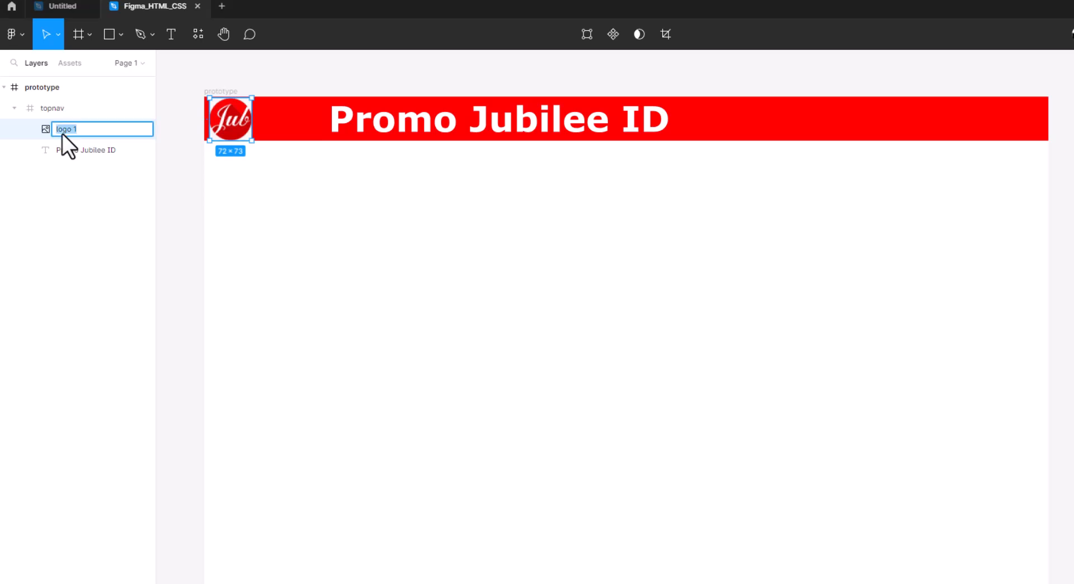
type("logo")
key("Return")
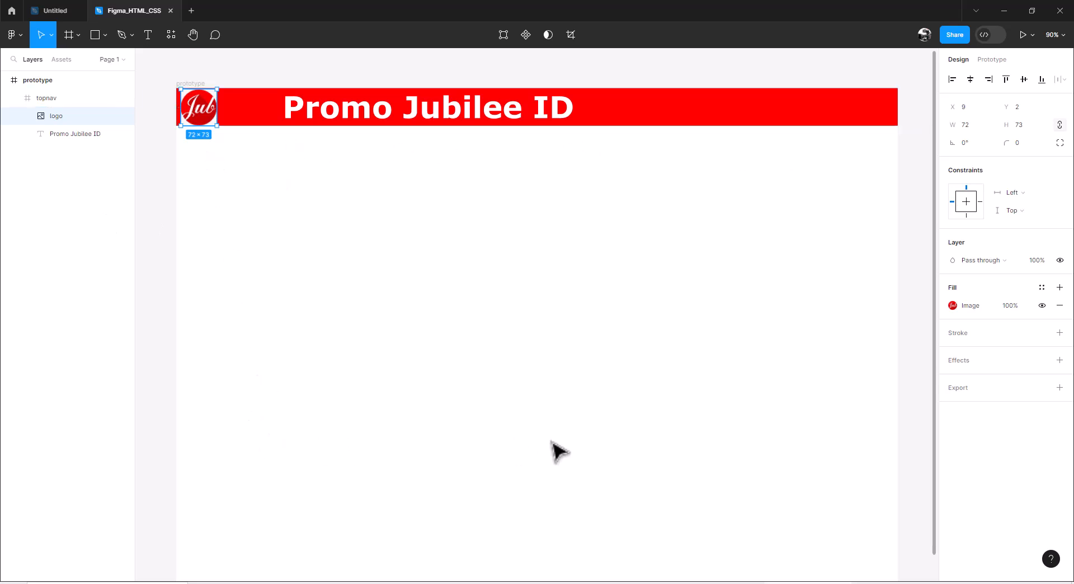
Step: Draw a full-width frame about 1440 × 854 below the red bar and move it out of topnav, directly under prototype
left_click(41, 80)
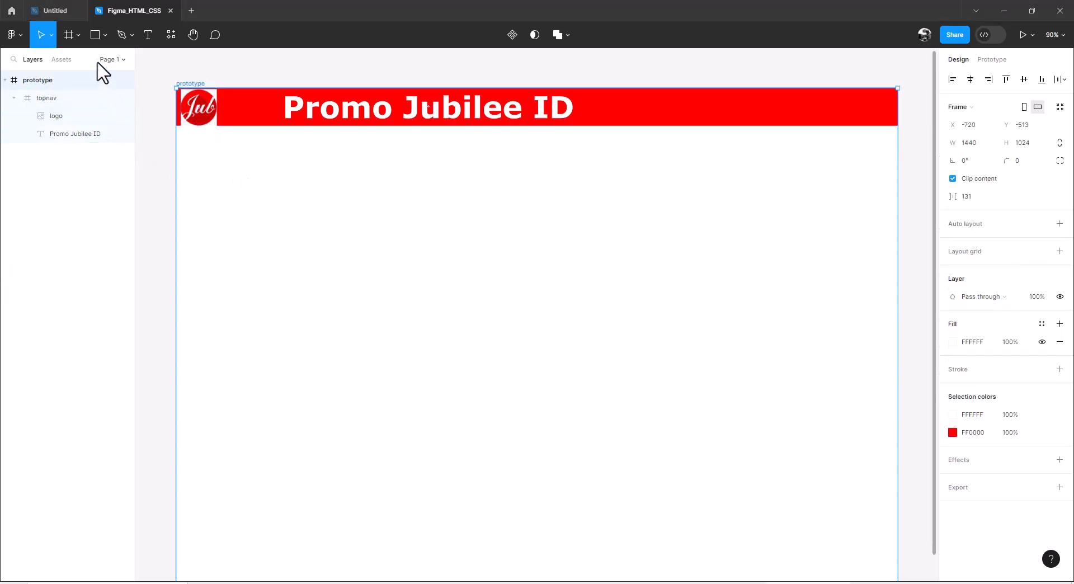
left_click(68, 36)
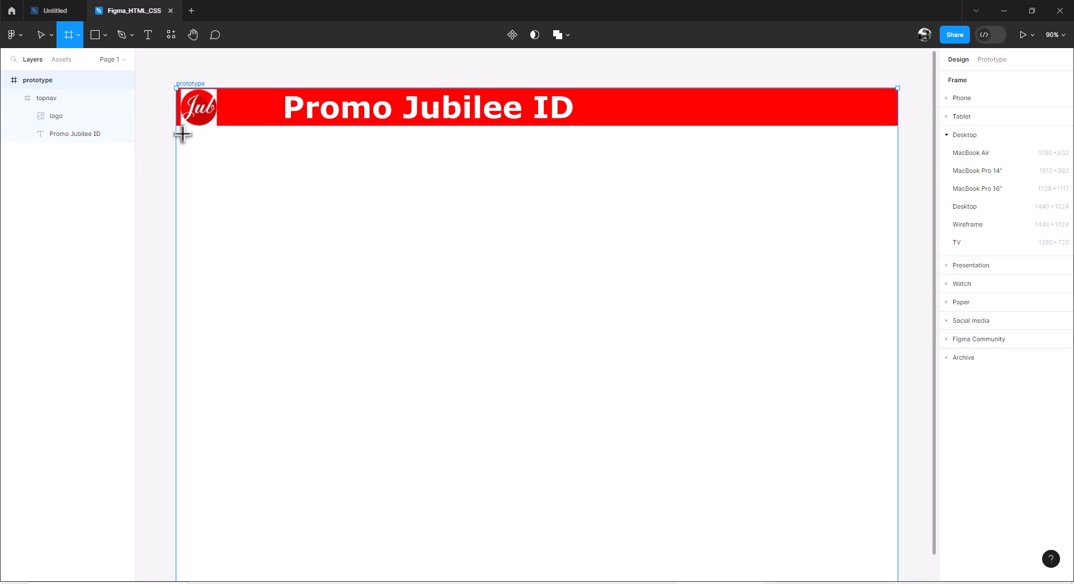
left_click_drag(176, 126, 898, 552)
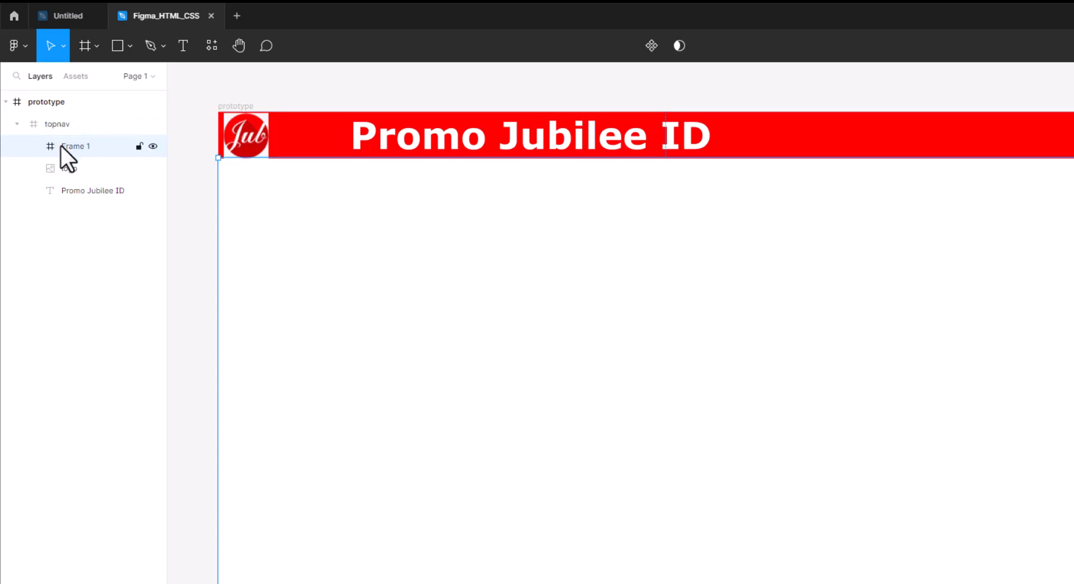
left_click_drag(62, 147, 39, 211)
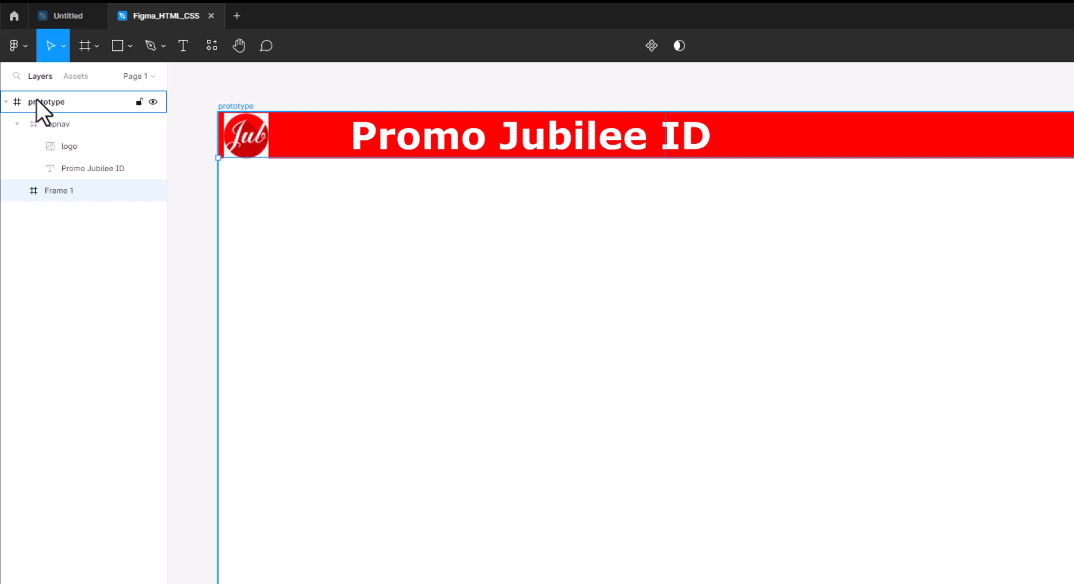
Step: Rename the new frame below the bar as content and shift it down to about Y 85
double_click(65, 187)
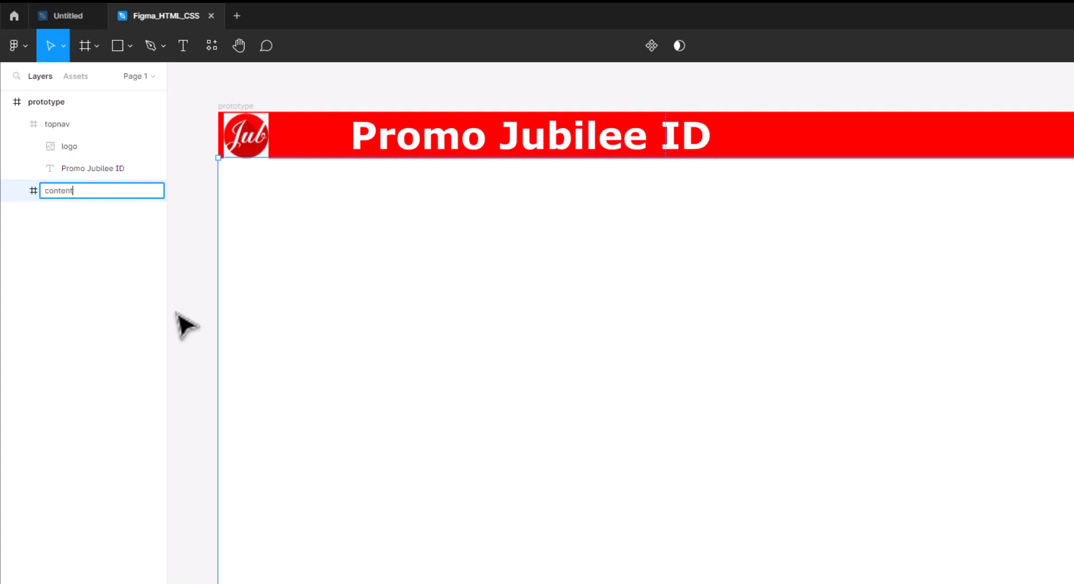
key("Return")
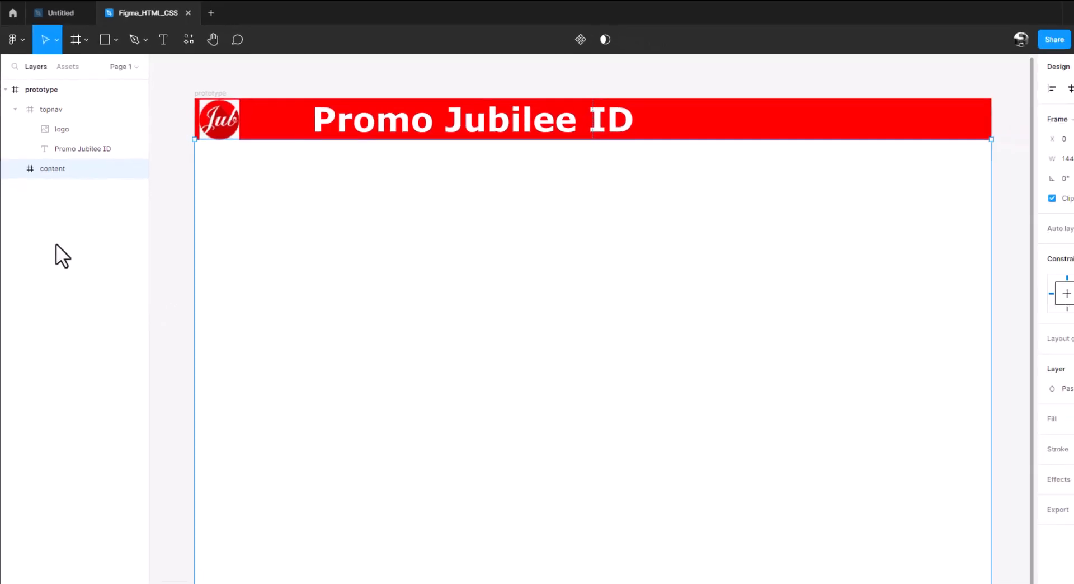
left_click_drag(301, 279, 296, 286)
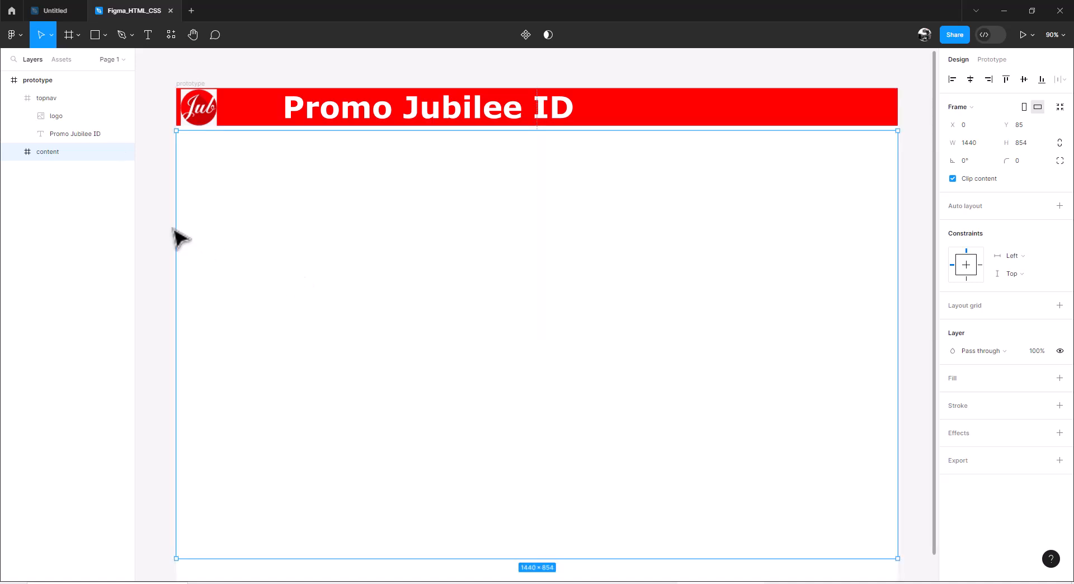
Step: Place the image Figma.png inside the content frame
left_click(105, 35)
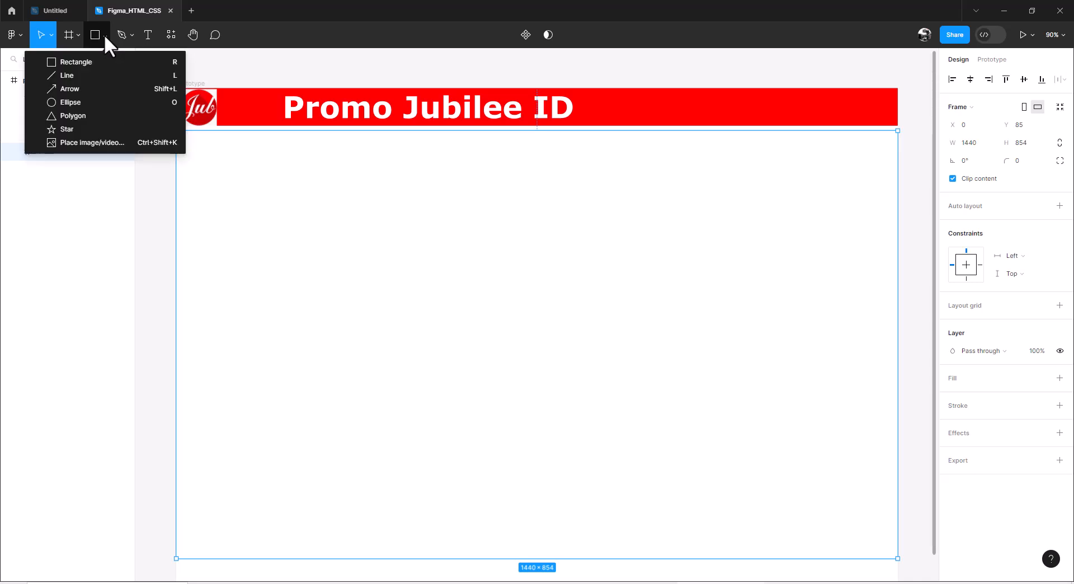
left_click(102, 143)
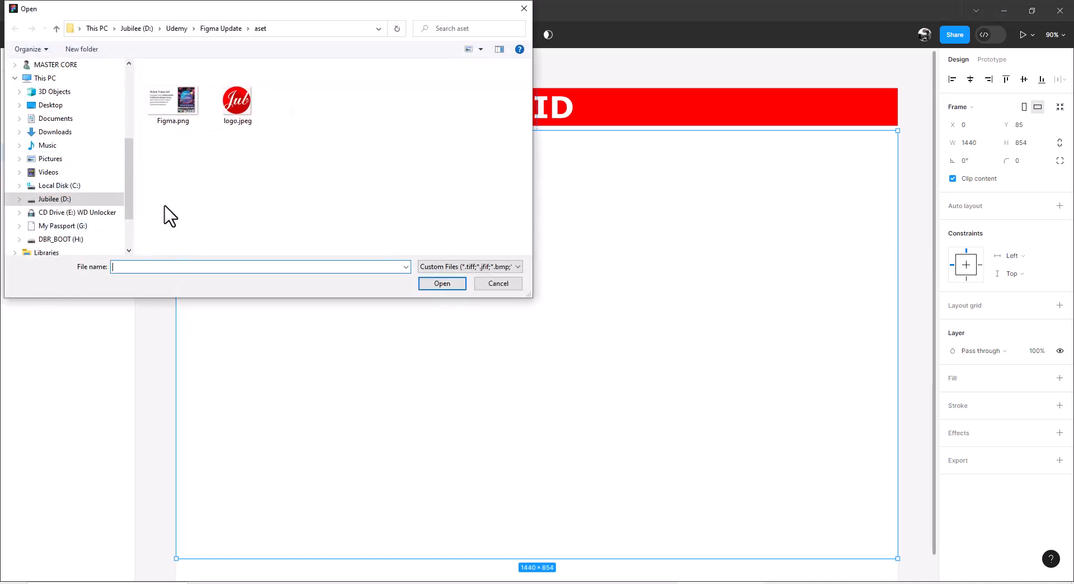
left_click(180, 100)
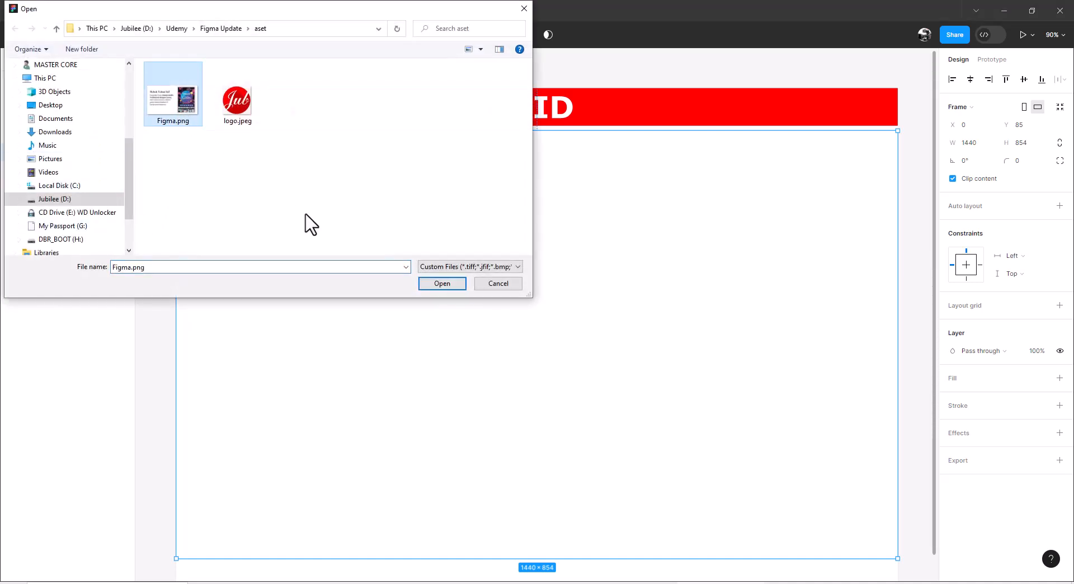
left_click(430, 284)
left_click(323, 250)
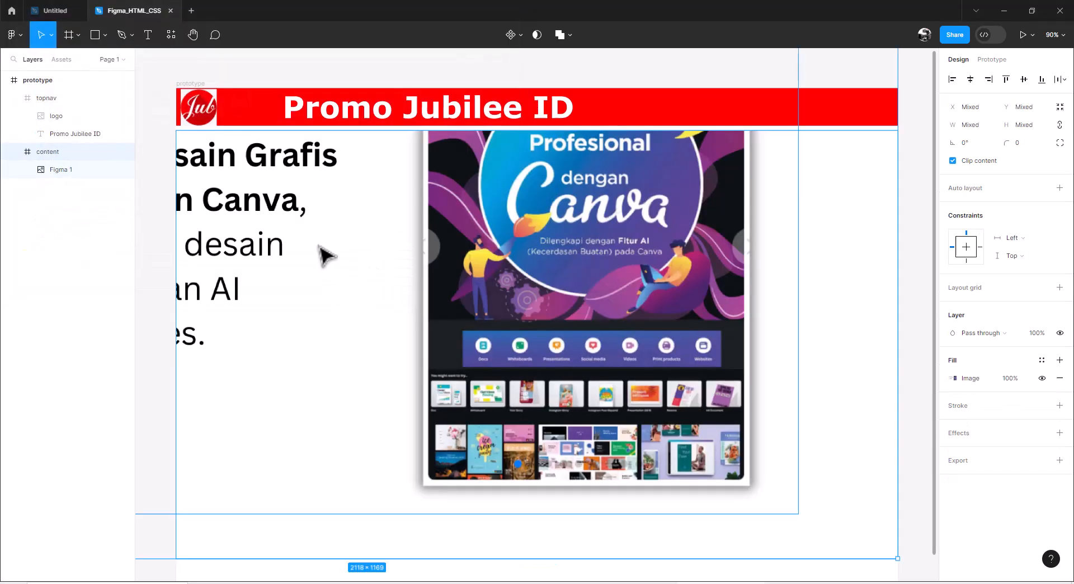
Step: Rename the placed Figma.png image layer as promo
double_click(60, 174)
type("prom")
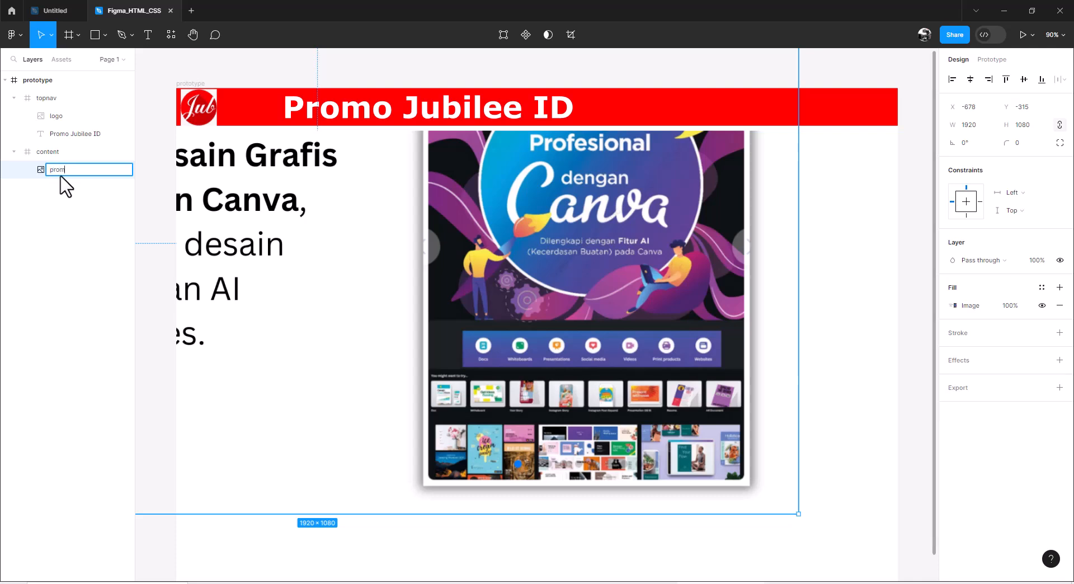
type("o")
key("Return")
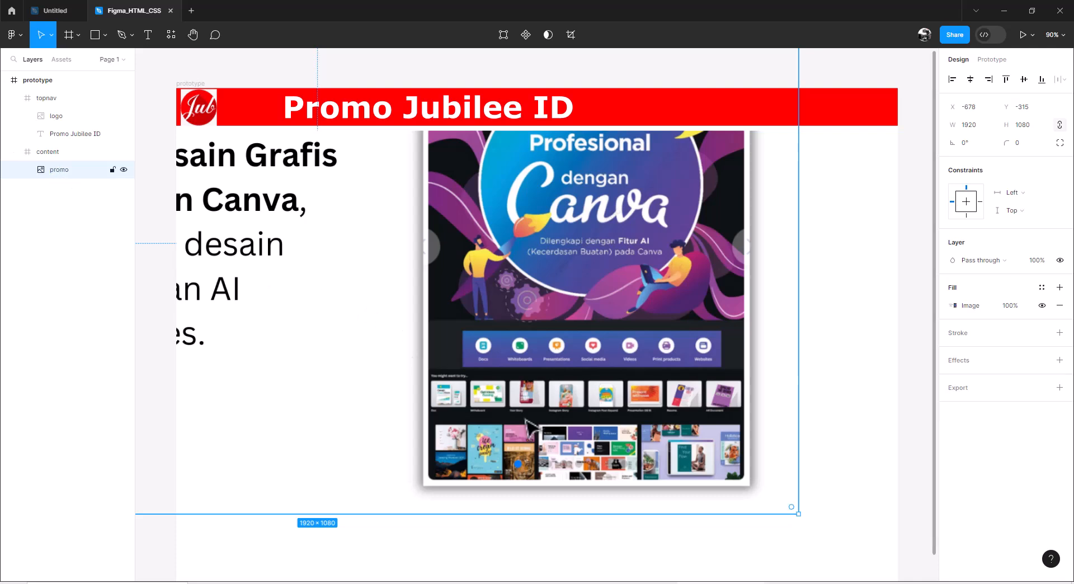
Step: Scale the promo image down to about 1240 × 736 and position it at about X 134, Y 8 in the content frame
left_click_drag(798, 514, 634, 395)
left_click_drag(560, 350, 836, 477)
left_click_drag(908, 491, 812, 462)
left_click_drag(557, 306, 642, 341)
scroll(914, 468, "down", 1)
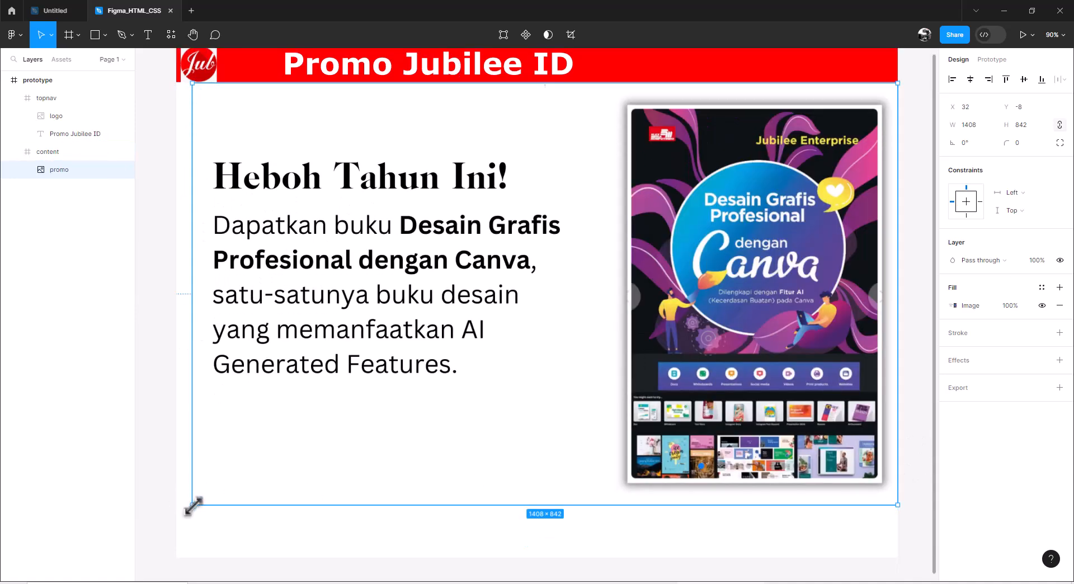
left_click_drag(192, 505, 276, 452)
left_click_drag(698, 297, 665, 305)
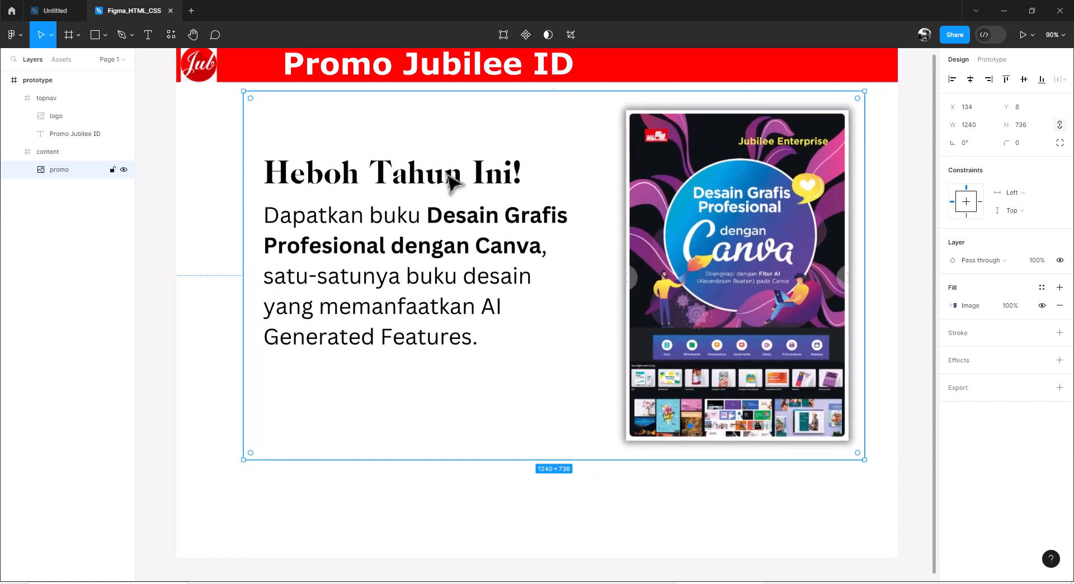
Step: Add a text object in the blank area below the promo image's paragraph
left_click(148, 35)
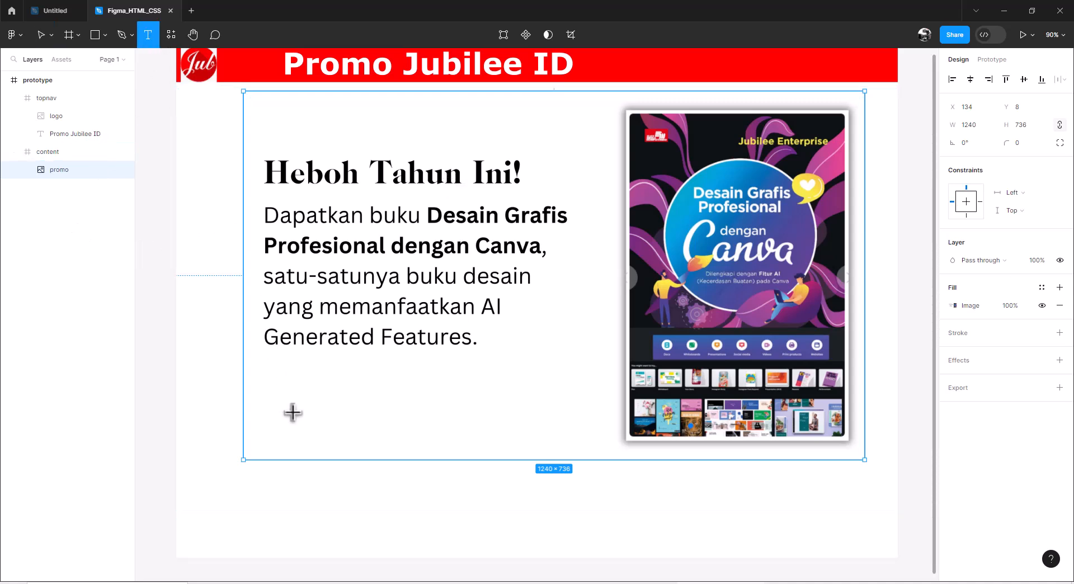